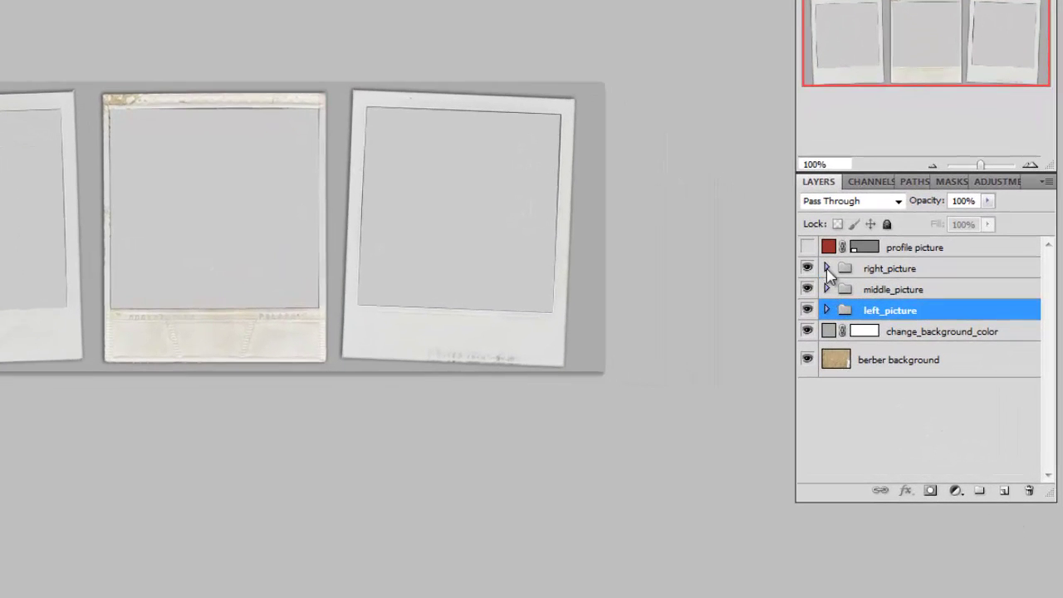
- Cycle through the open photo tabs and stop on Kara_John_11.jpg, the couple with dogs
left_click(826, 269)
left_click(827, 268)
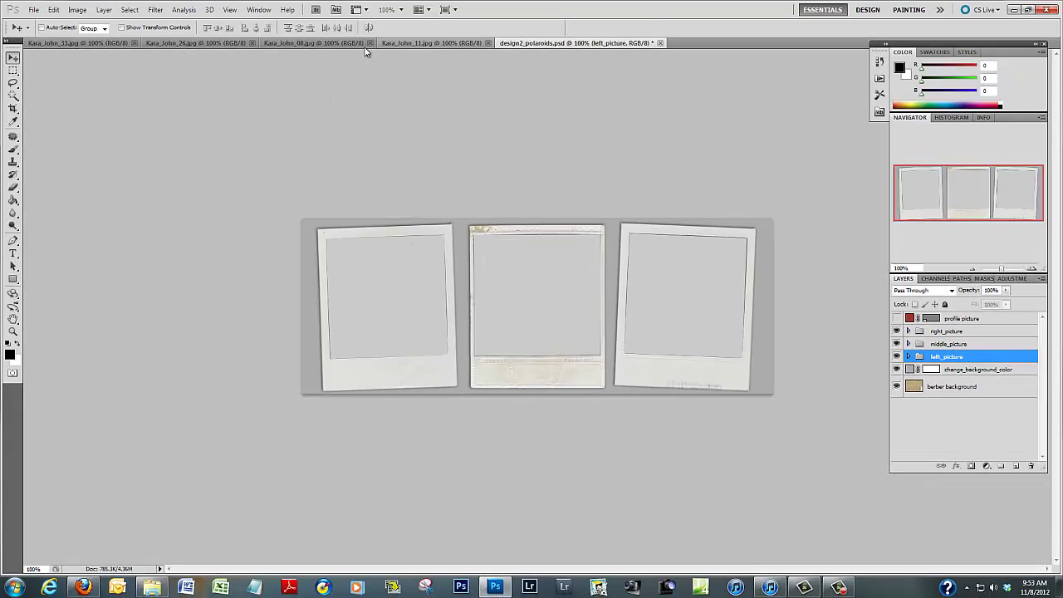
left_click(304, 42)
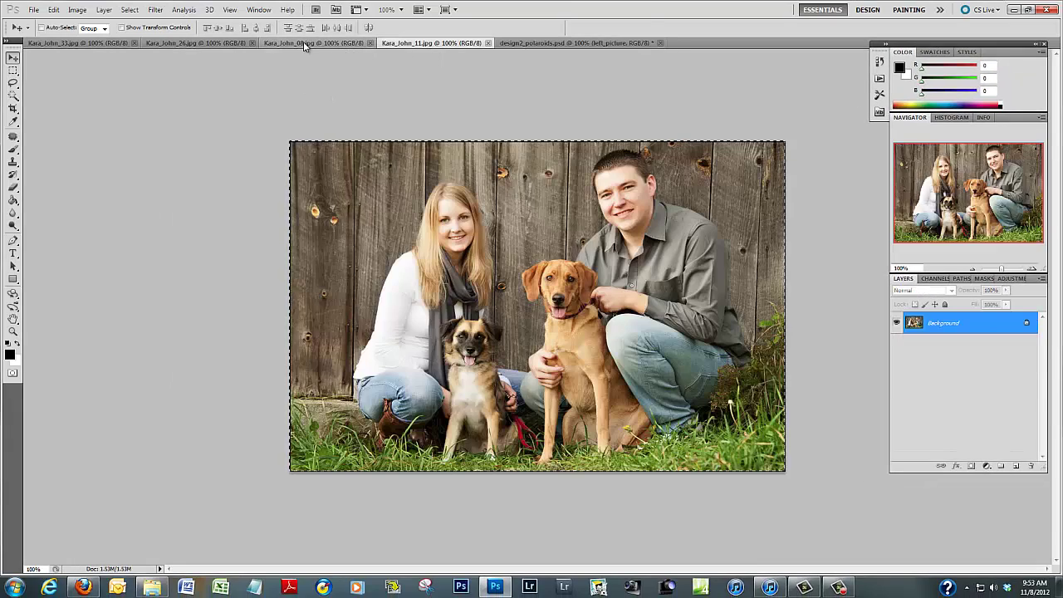
left_click(204, 44)
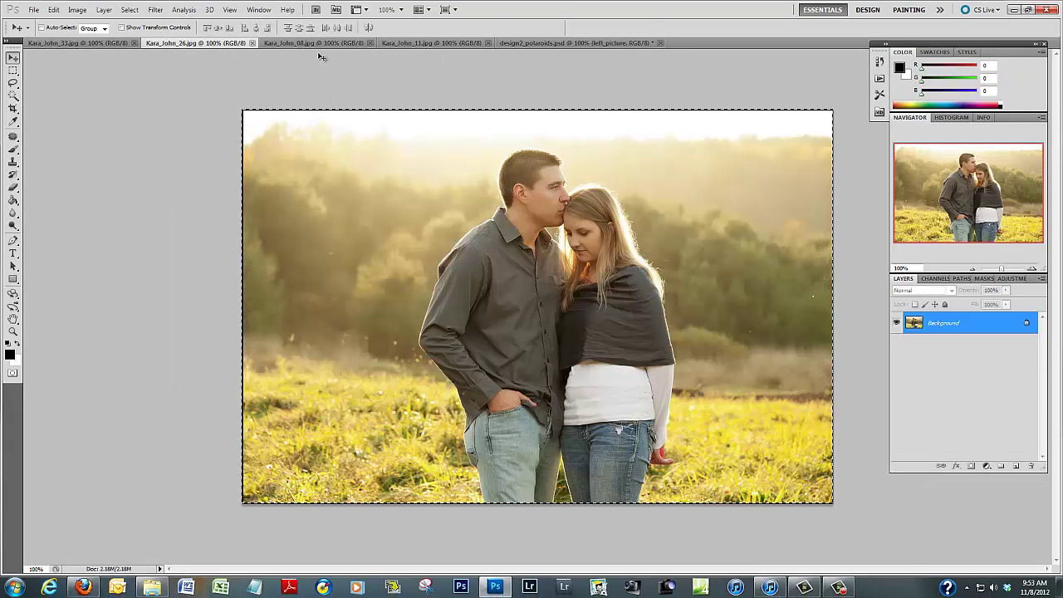
left_click(319, 44)
left_click(433, 43)
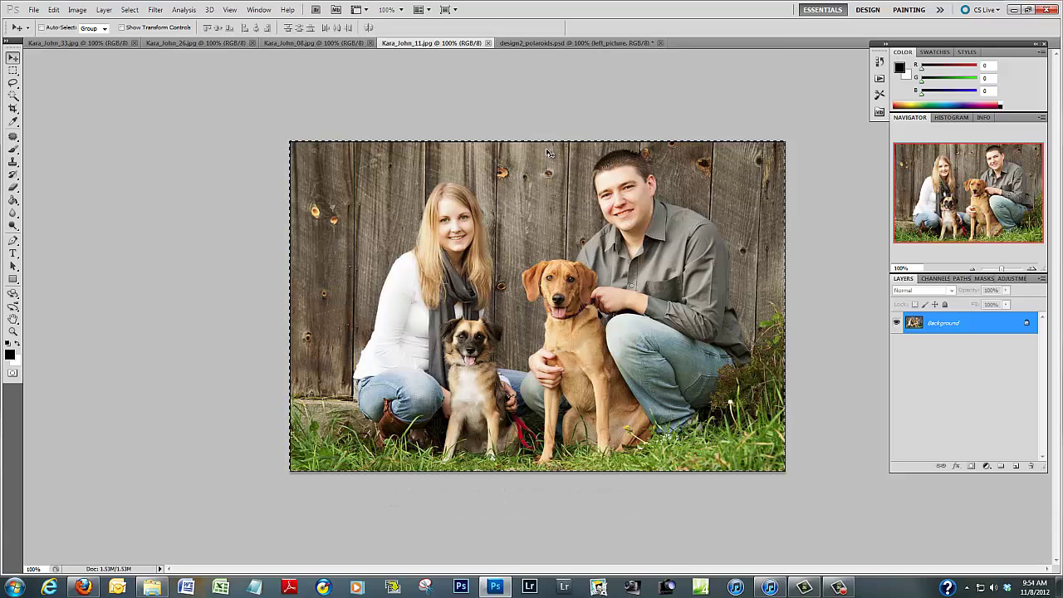
- Paste the couple-with-dogs photo onto the pic_right layer of the polaroid template
left_click(567, 45)
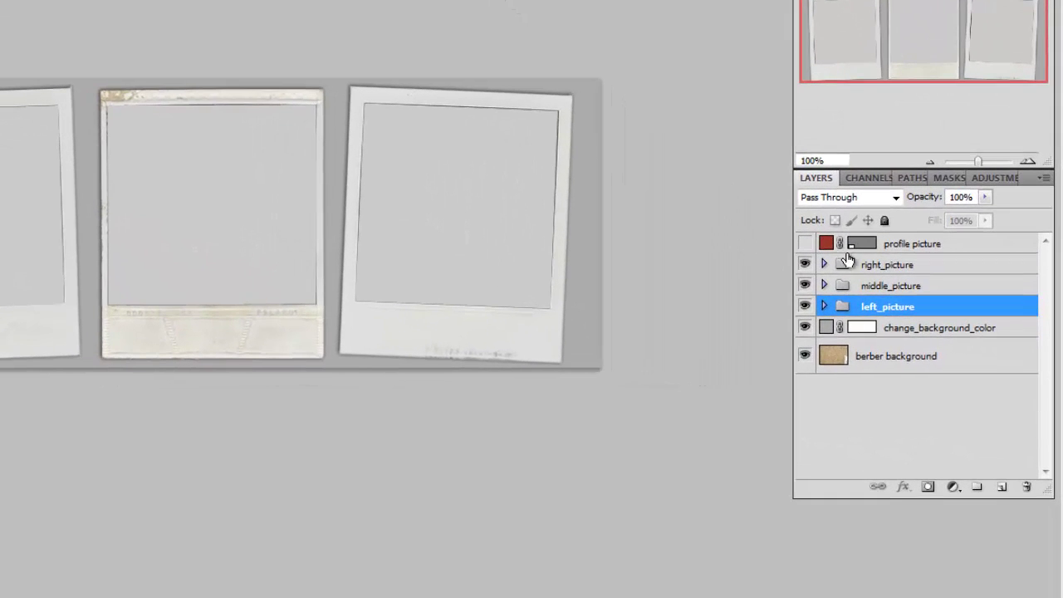
left_click(824, 265)
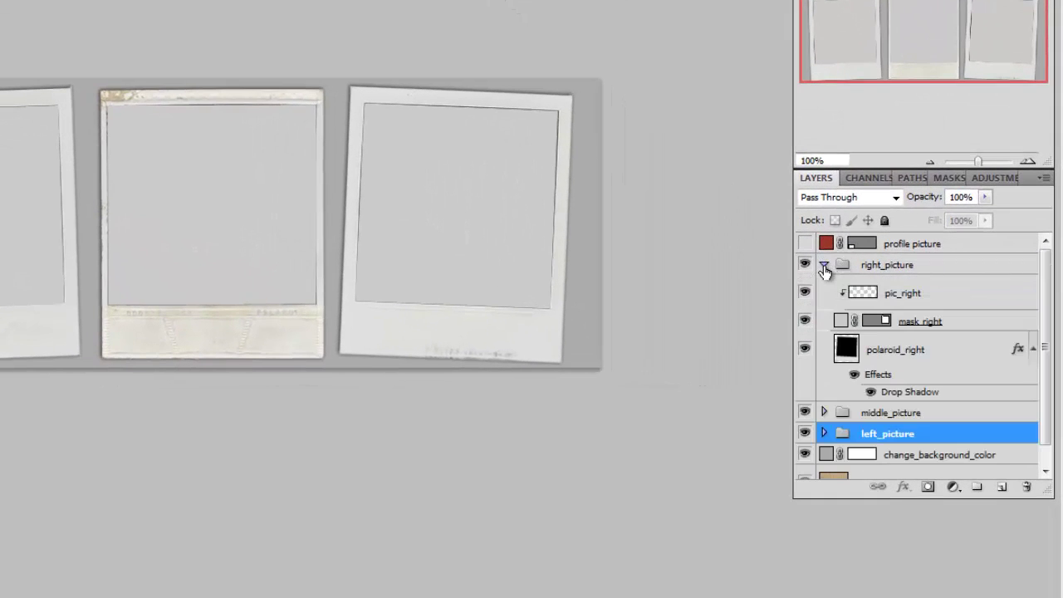
left_click(852, 291)
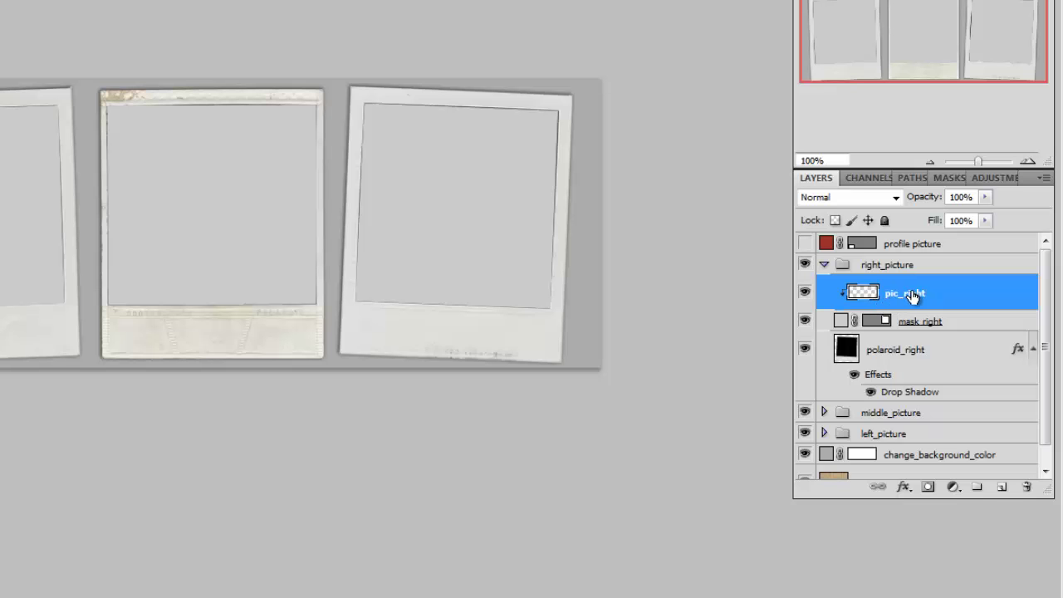
key("ctrl+v")
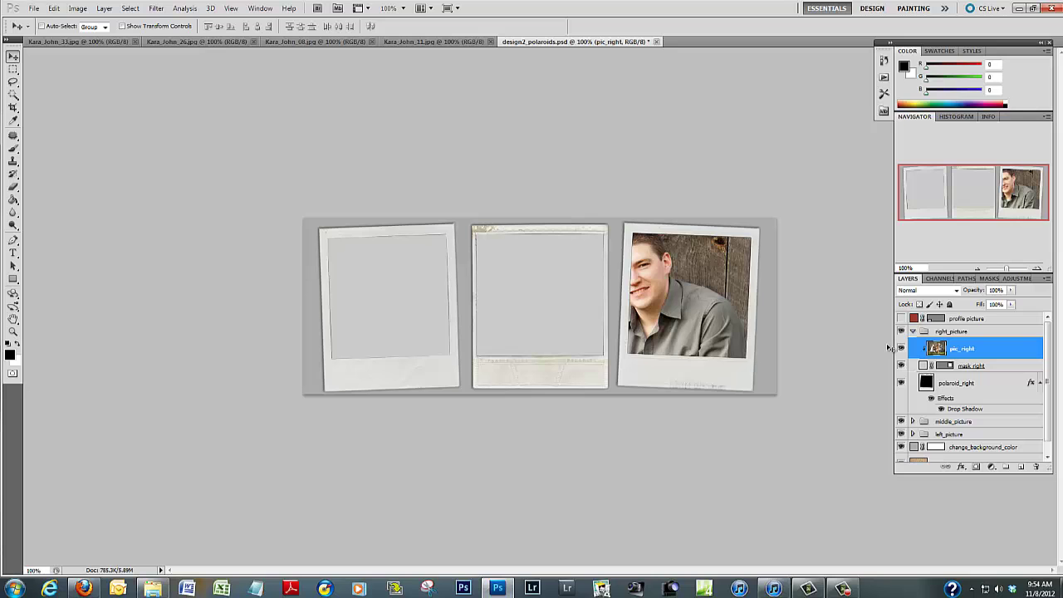
- Scale the photo down and rotate it clockwise to fit the right polaroid's tilted window
key("ctrl+t")
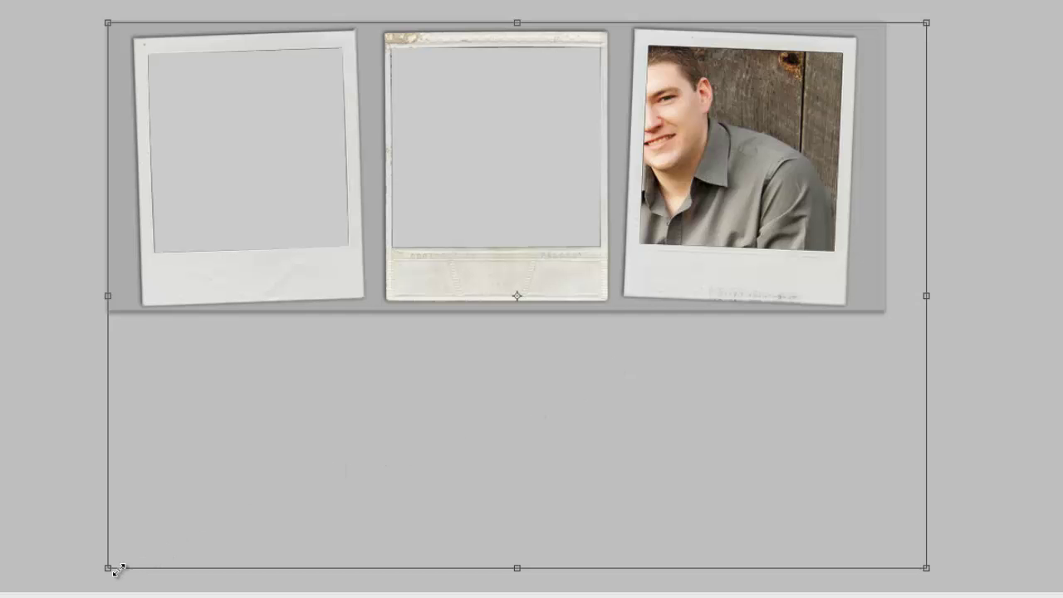
left_click_drag(108, 569, 619, 283)
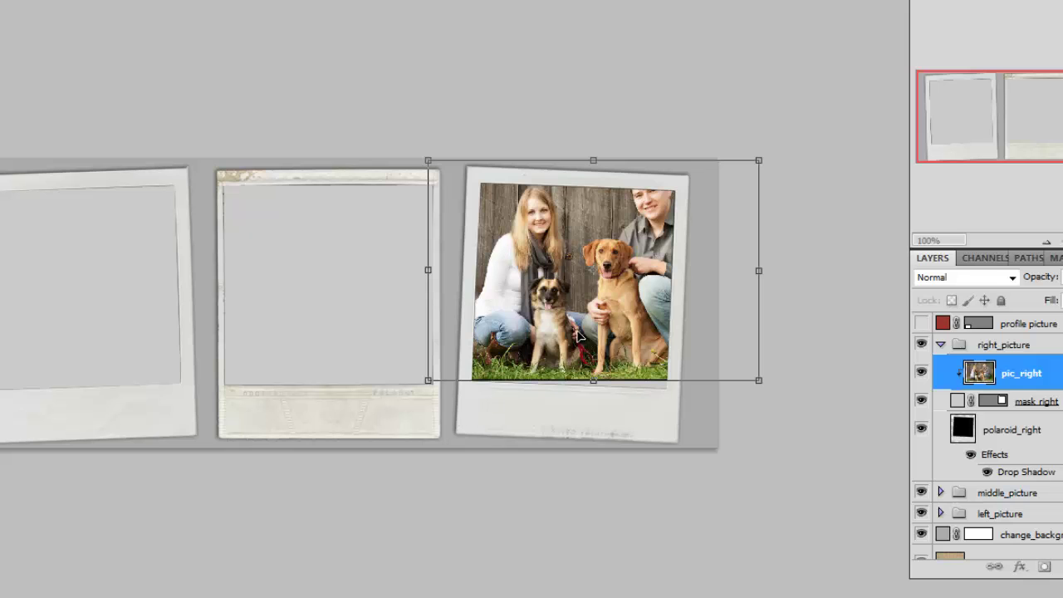
mouse_move(598, 303)
left_mouse_down()
mouse_move(605, 308)
mouse_move(587, 316)
left_mouse_up()
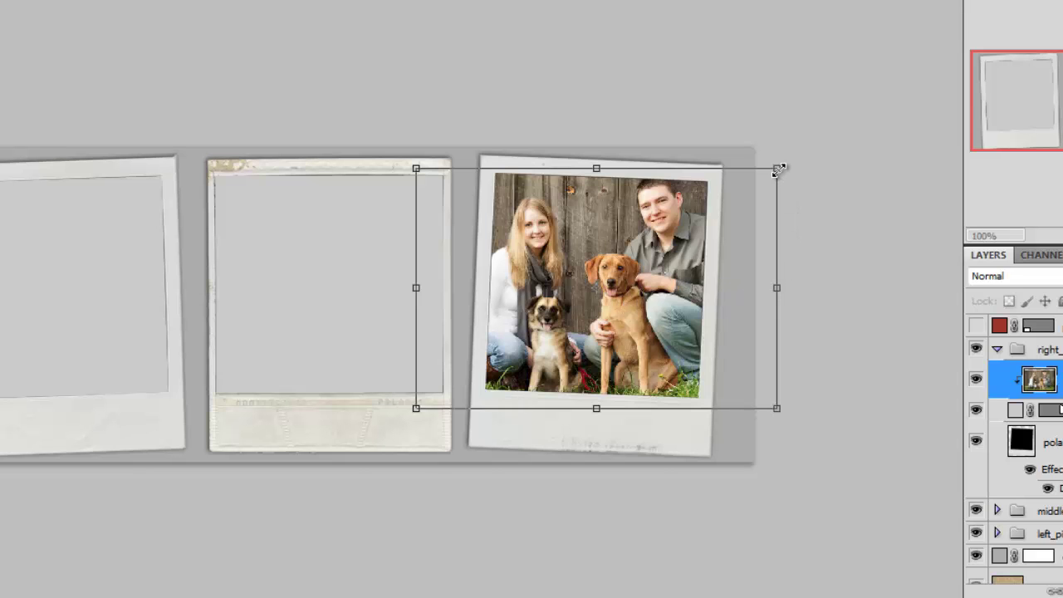
left_click_drag(775, 169, 744, 205)
left_click_drag(604, 310, 618, 294)
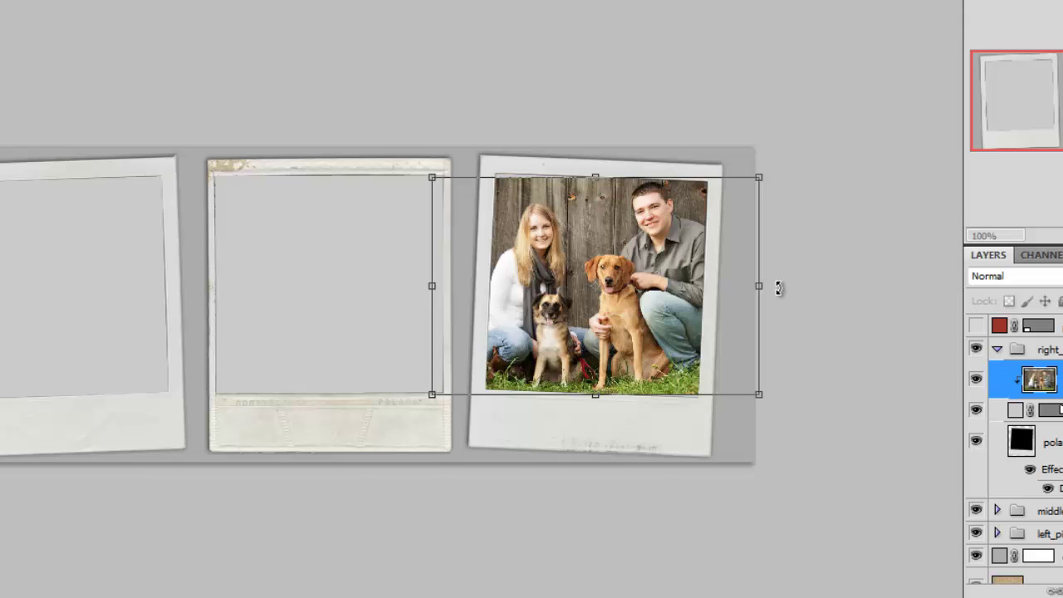
left_click_drag(778, 288, 780, 297)
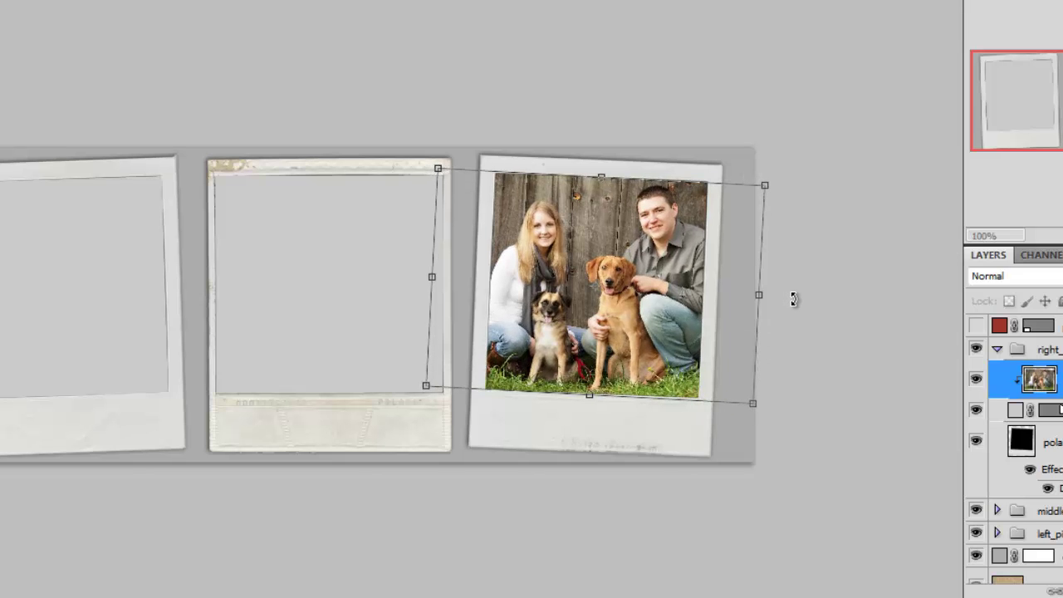
key("Return")
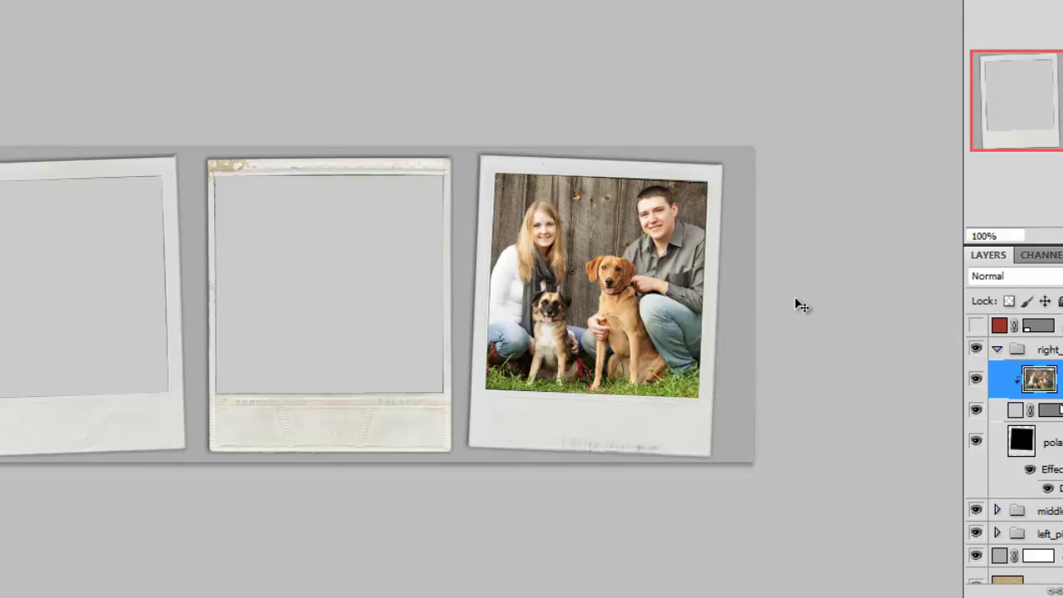
- Nudge the photo into final position in the right frame and collapse the right_picture group
key("Right")
key("Right")
key("Up")
key("Up")
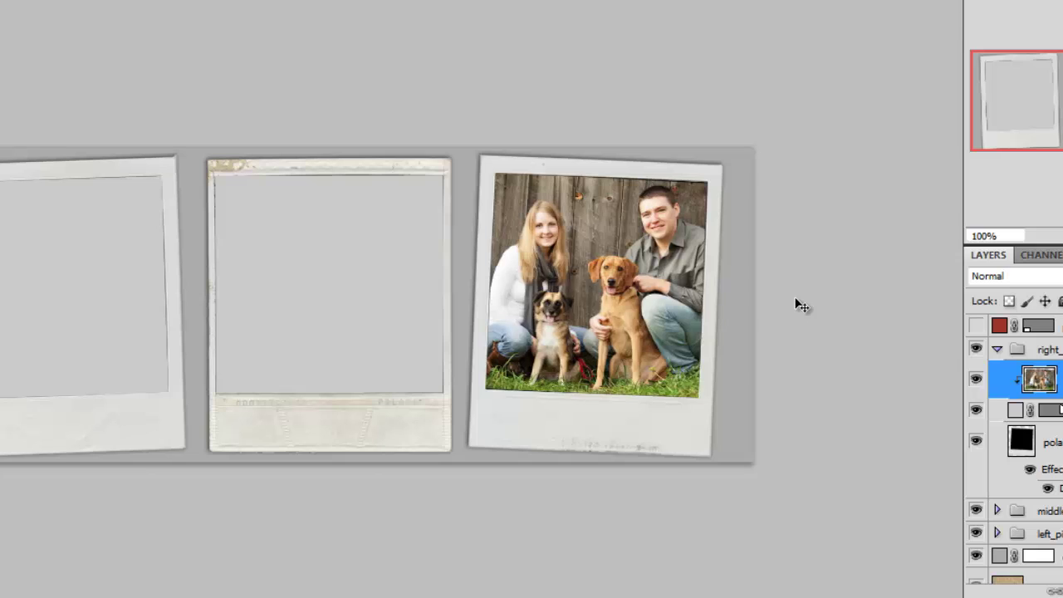
key("Left")
key("Left")
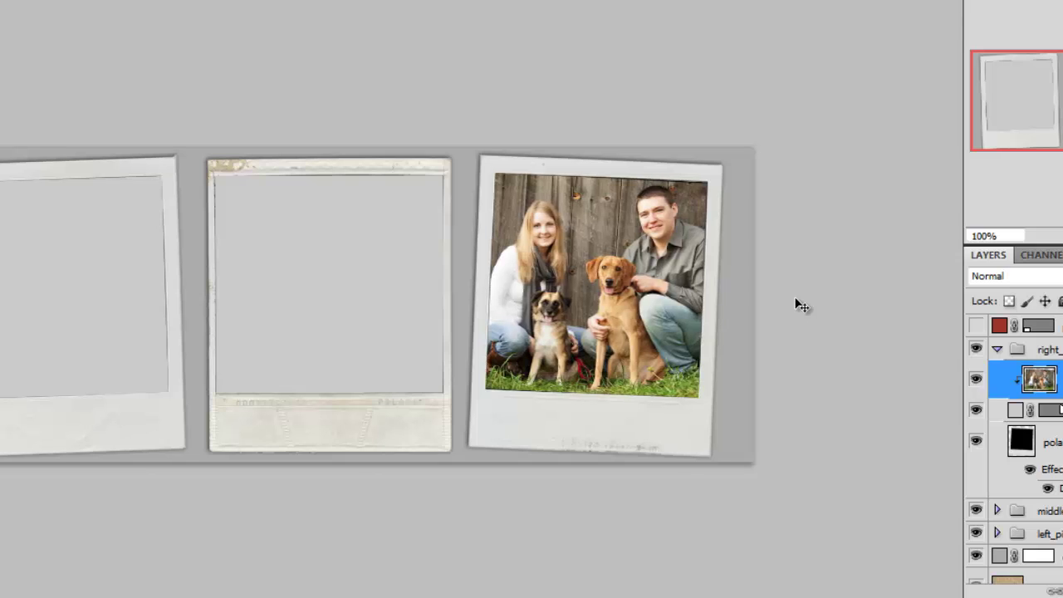
key("Down")
key("Left")
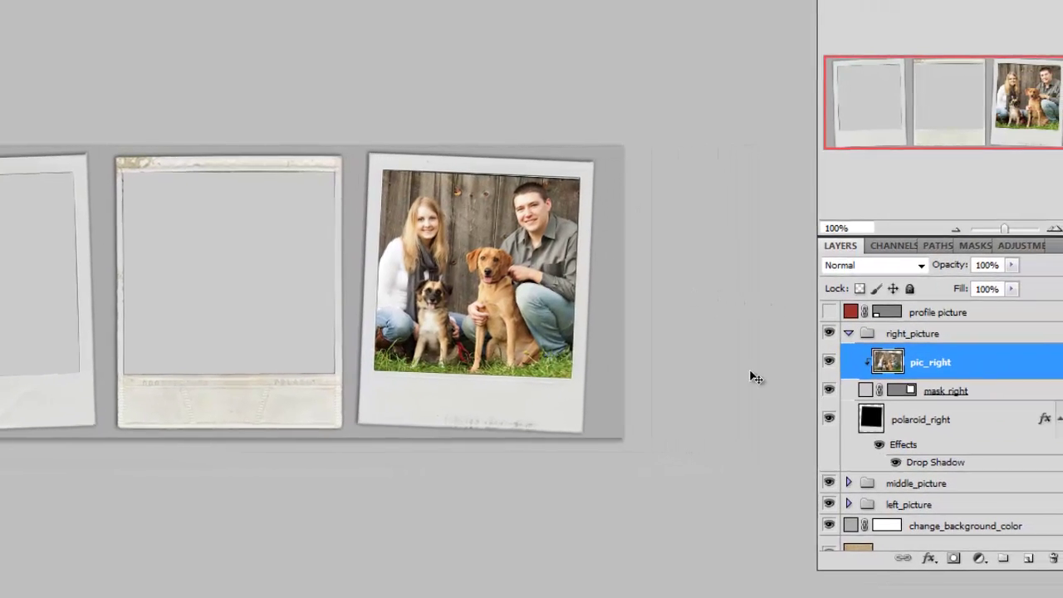
left_click(848, 333)
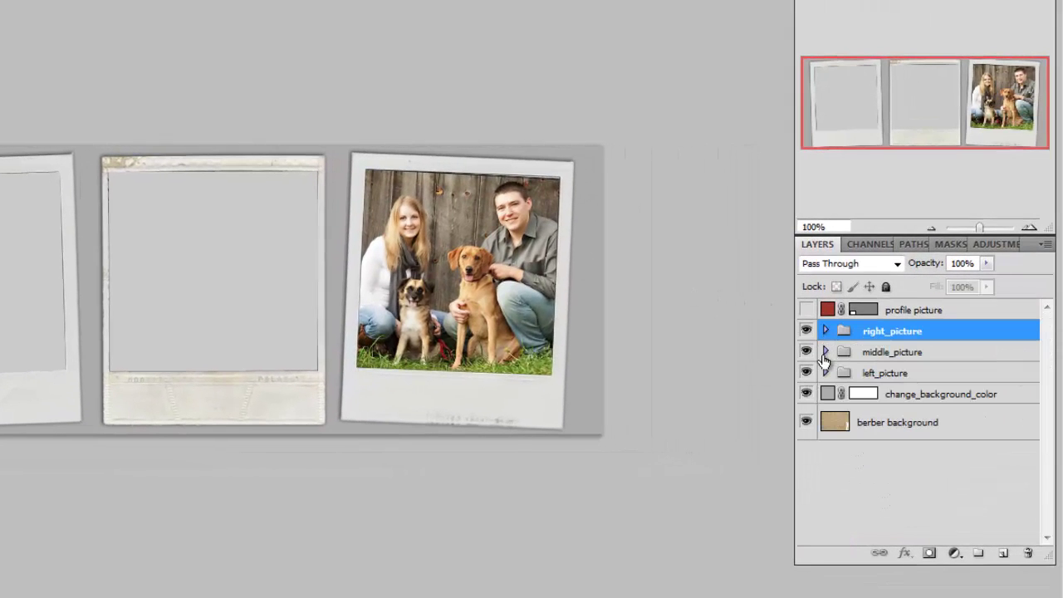
- Paste the pumpkin photo onto the pic_middle layer of the middle polaroid
left_click(826, 352)
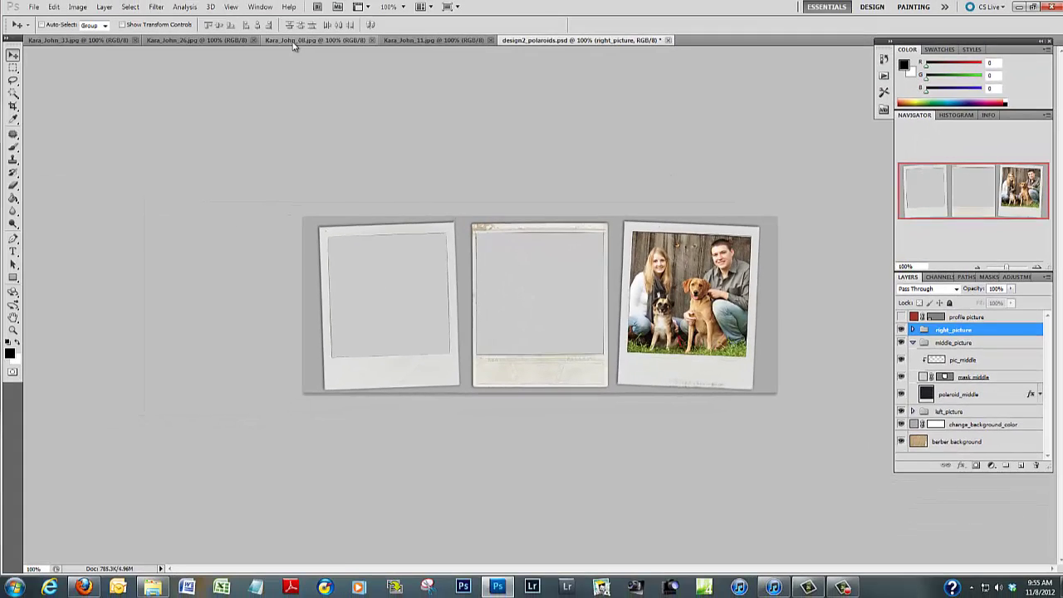
left_click(230, 17)
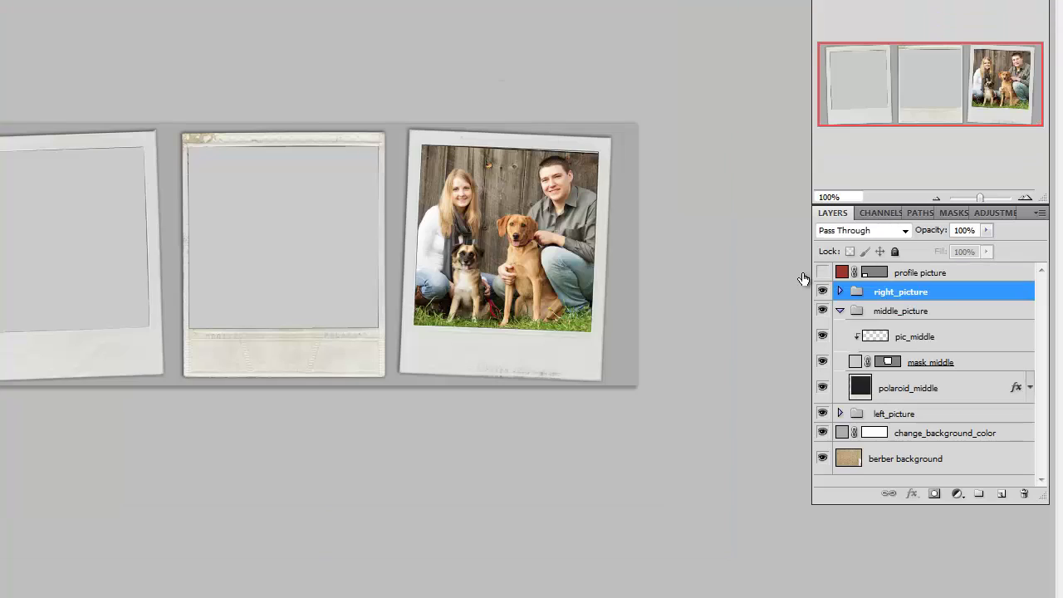
left_click(895, 337)
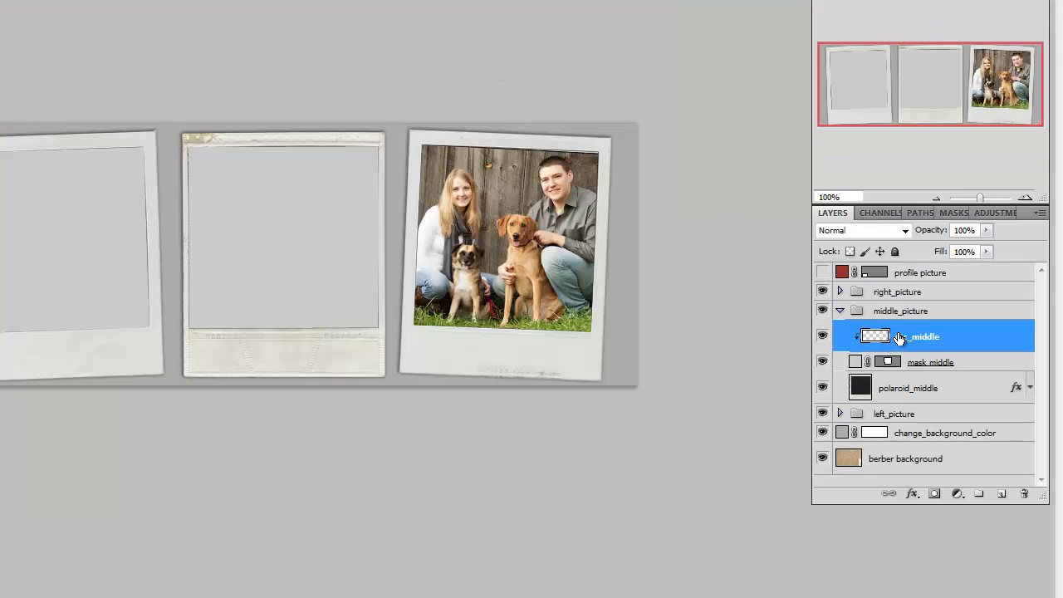
key("ctrl+v")
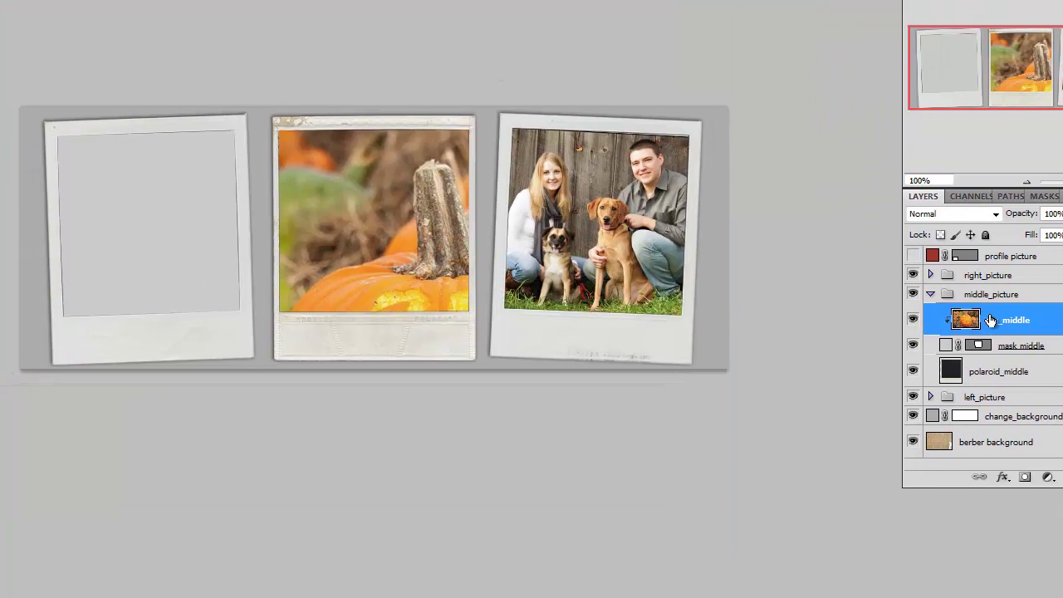
- Shrink the pumpkin photo to fit the middle frame and nudge it a few pixels left and up
key("ctrl+t")
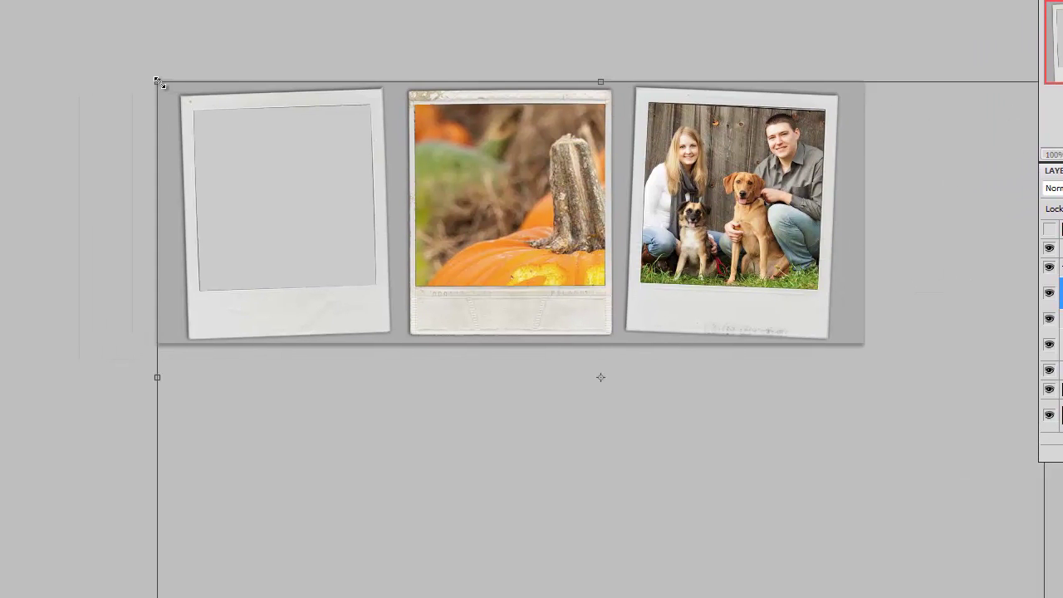
left_click_drag(158, 83, 422, 129)
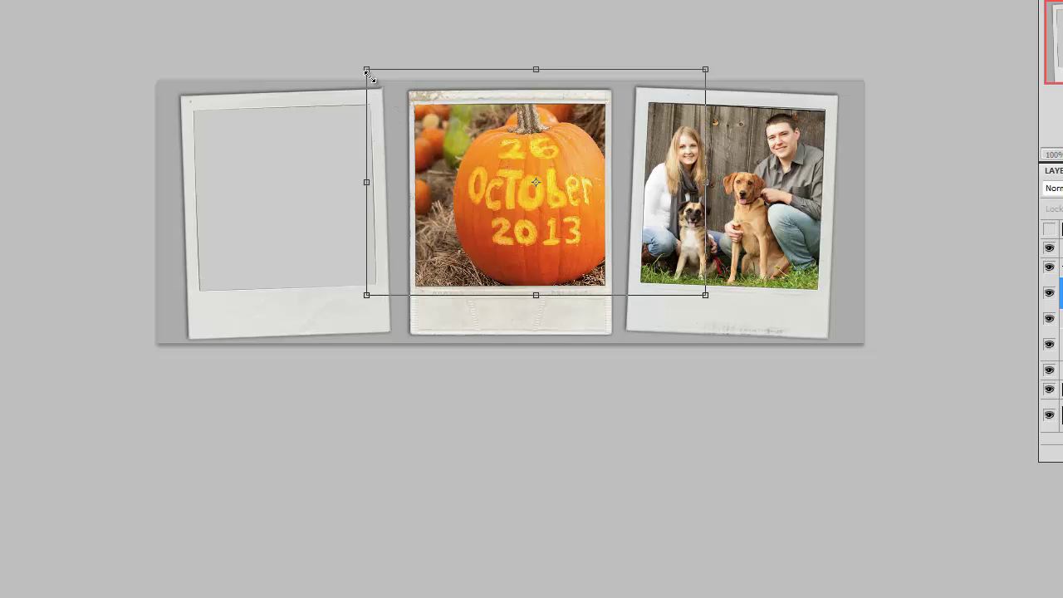
left_click_drag(366, 71, 393, 103)
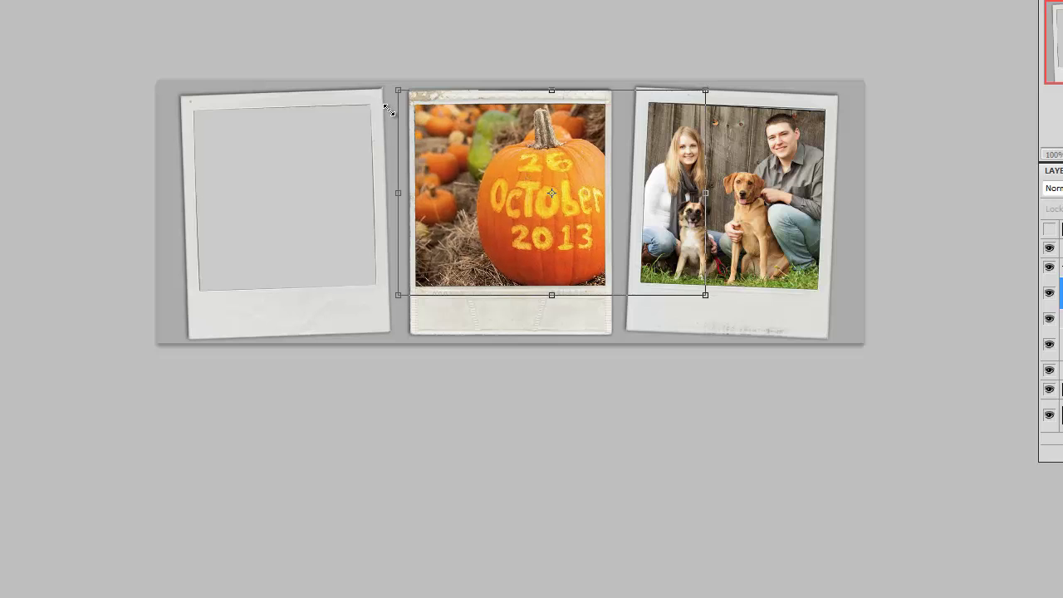
left_click_drag(533, 188, 510, 189)
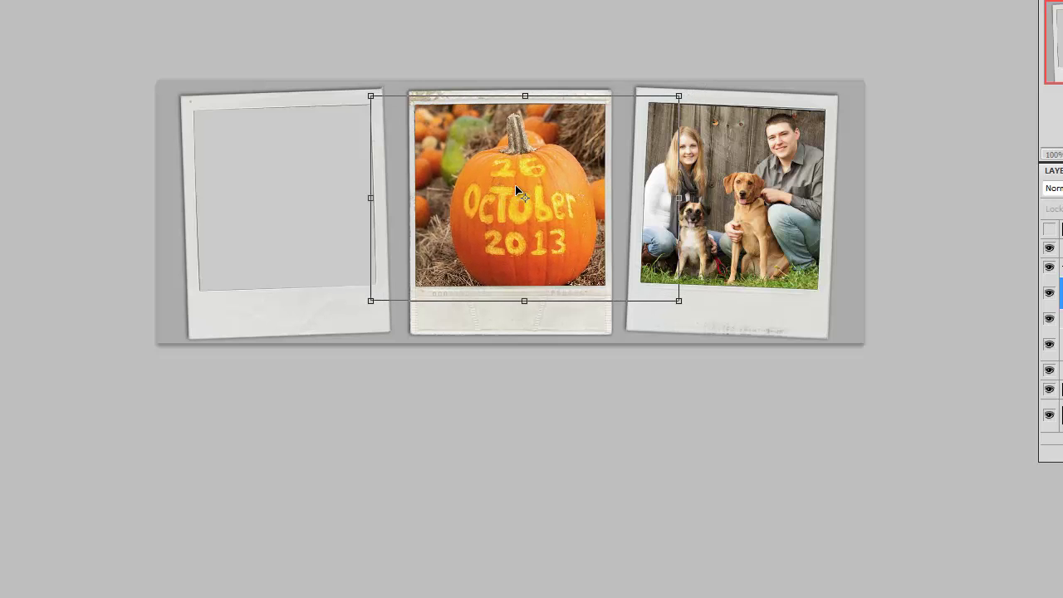
key("Return")
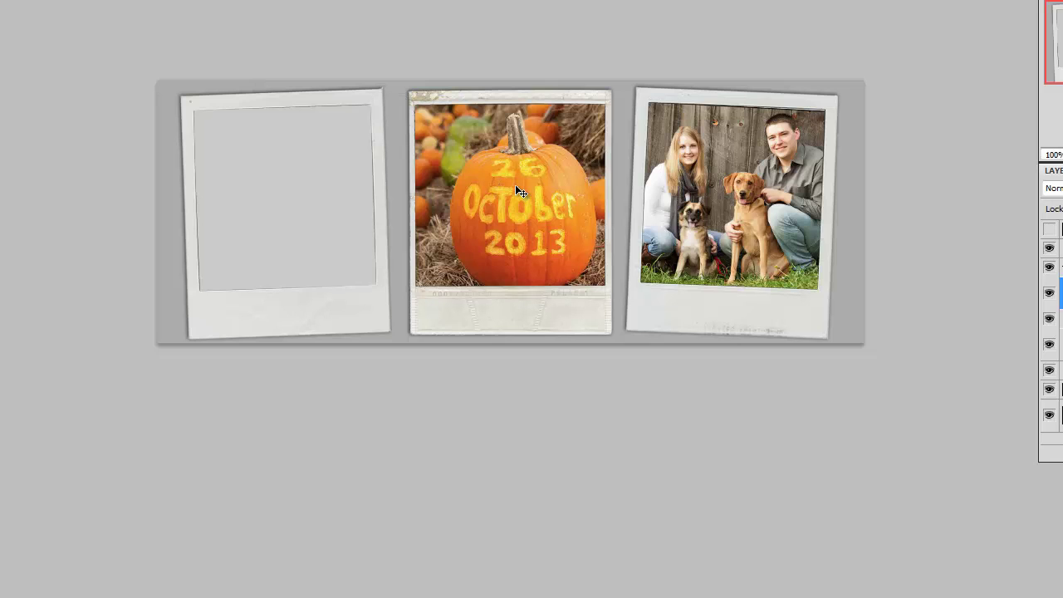
key("Left")
key("Left")
key("Left")
key("Left")
key("Left")
key("Left")
key("Up")
key("Up")
key("Up")
key("Up")
key("Up")
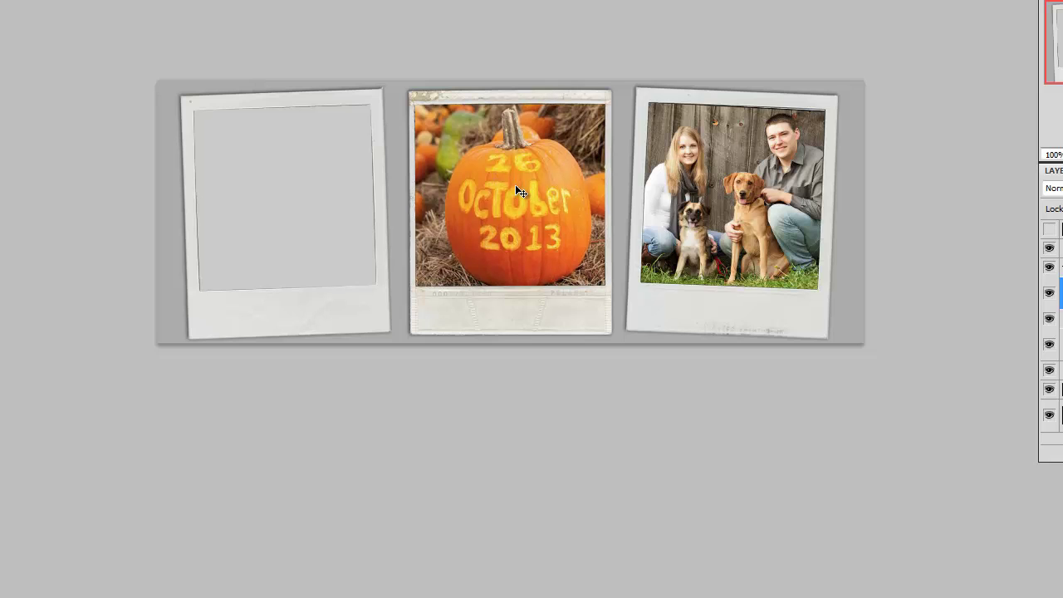
key("Left")
key("Left")
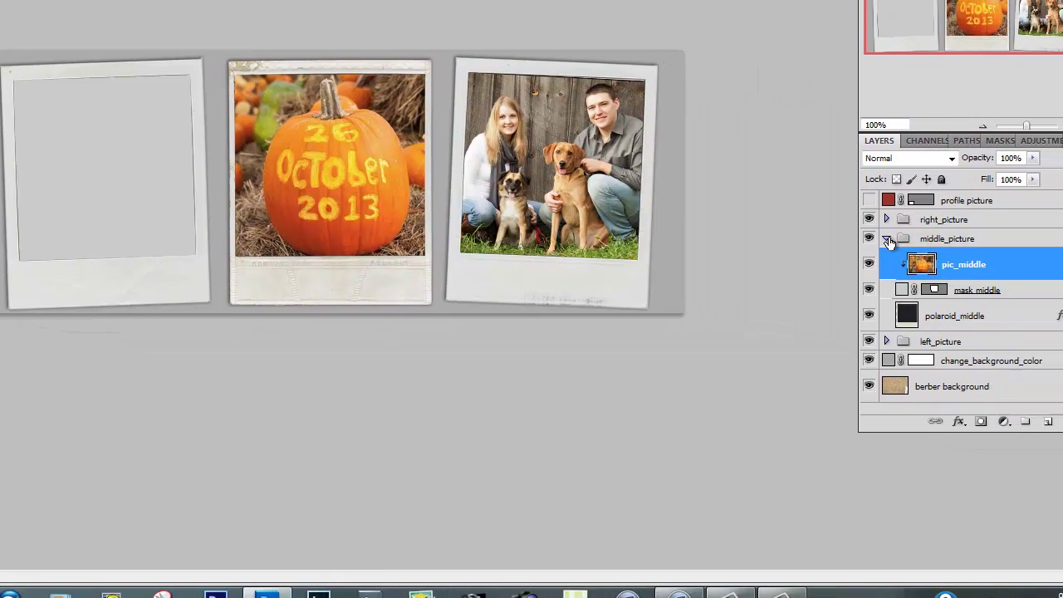
- Make pic_left visible in the left_picture group so the kissing couple fills the left polaroid
left_click(886, 239)
left_click(887, 258)
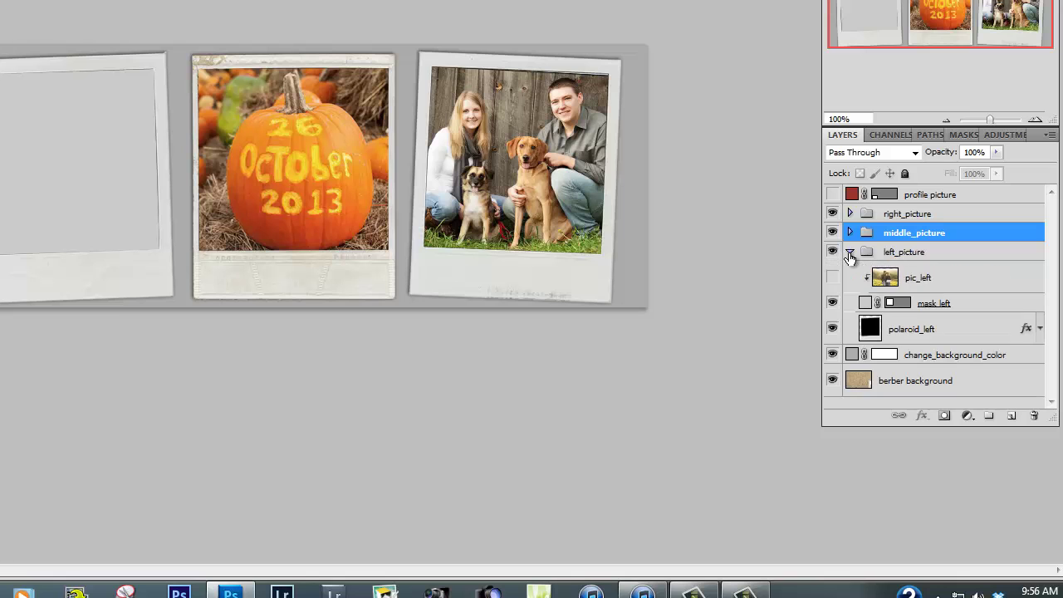
left_click(834, 276)
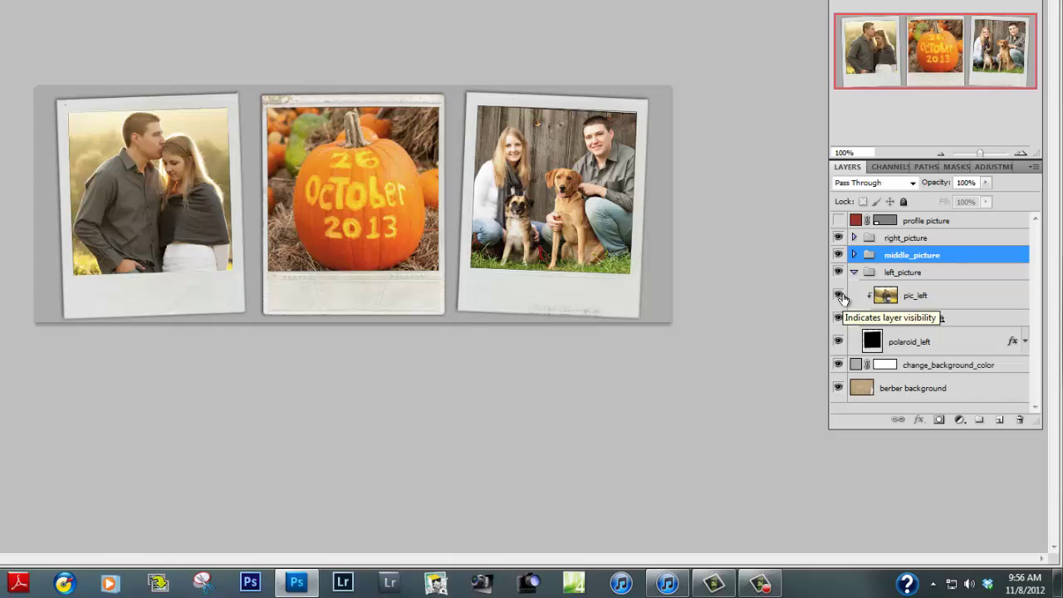
left_click(855, 272)
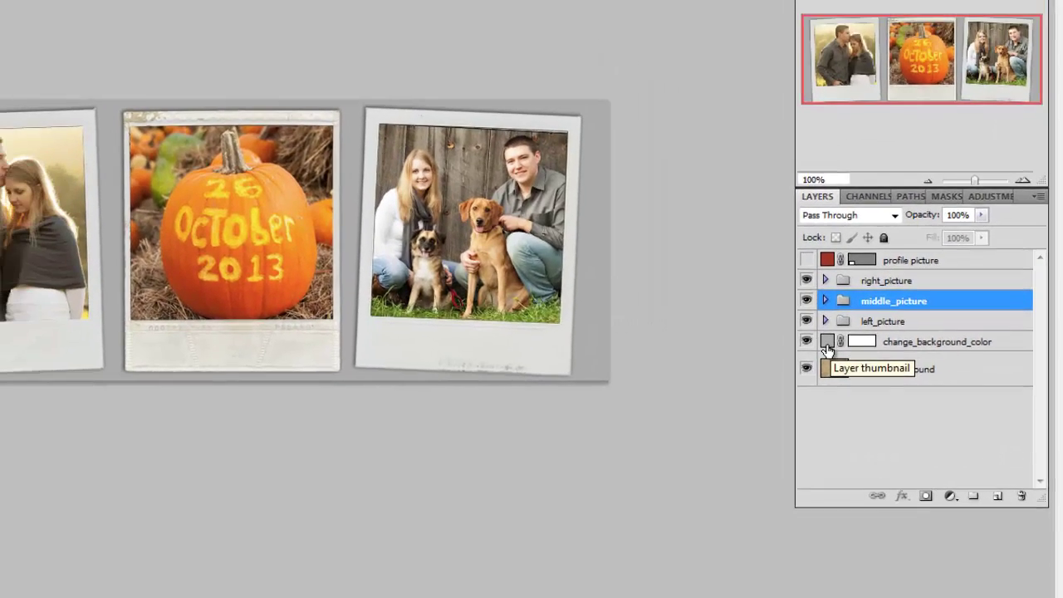
- Set the change_background_color fill to slate blue #638391 sampled from the right photo's jeans
double_click(829, 342)
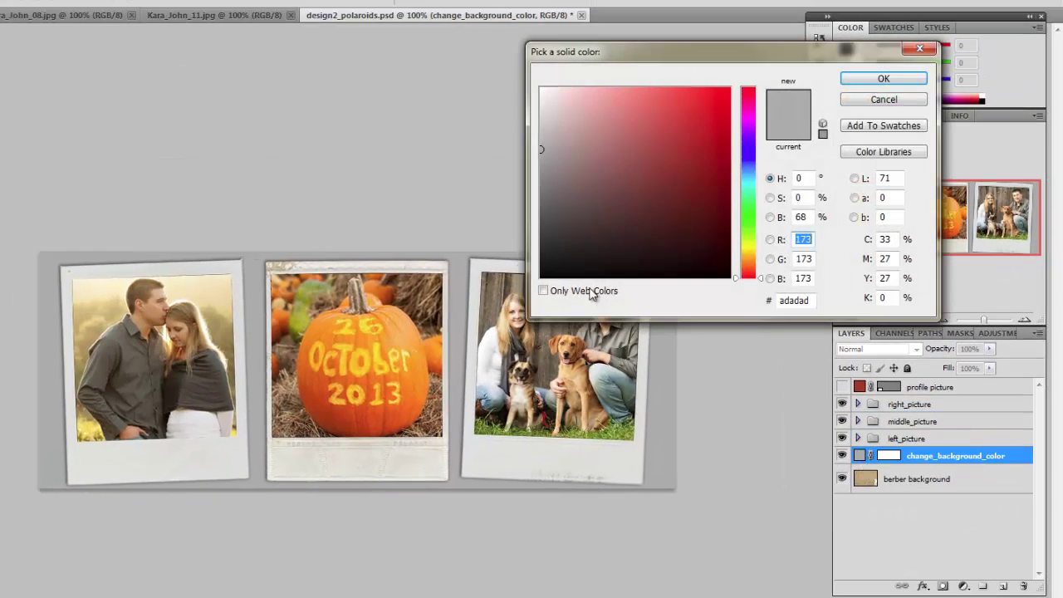
left_click(228, 388)
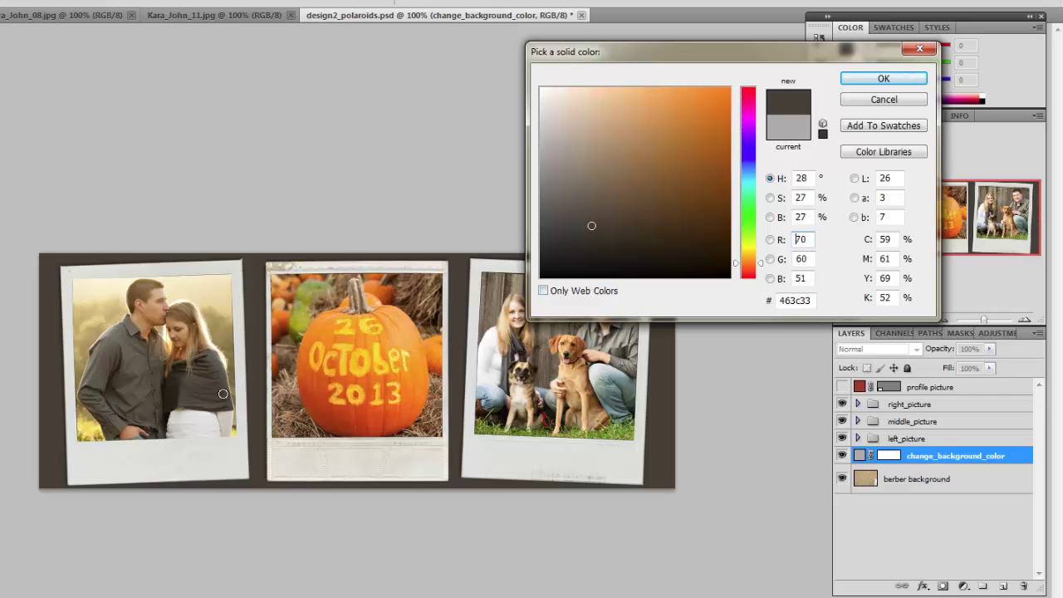
left_click(103, 358)
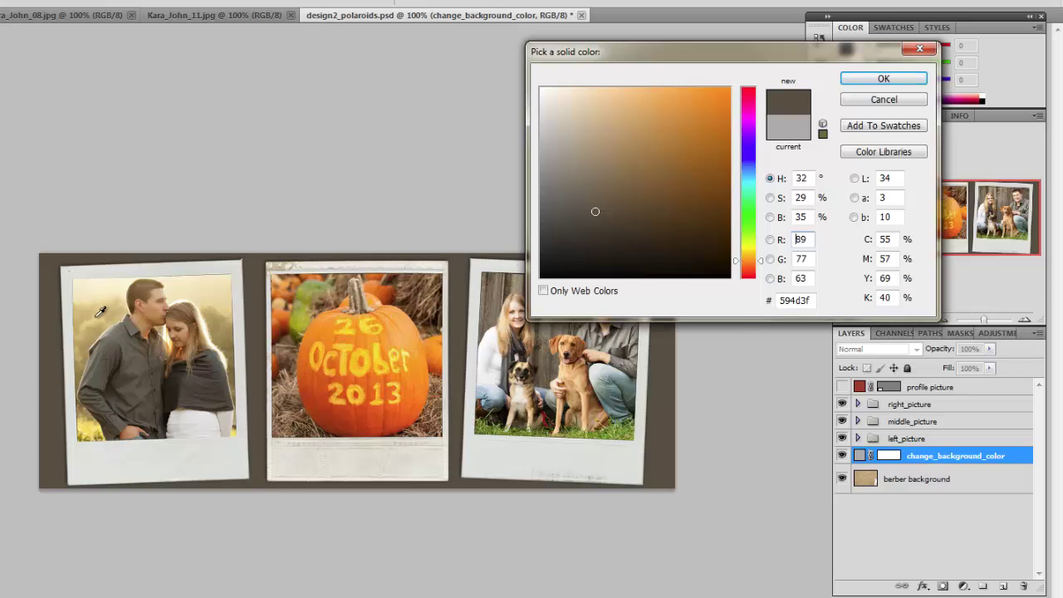
left_click(95, 324)
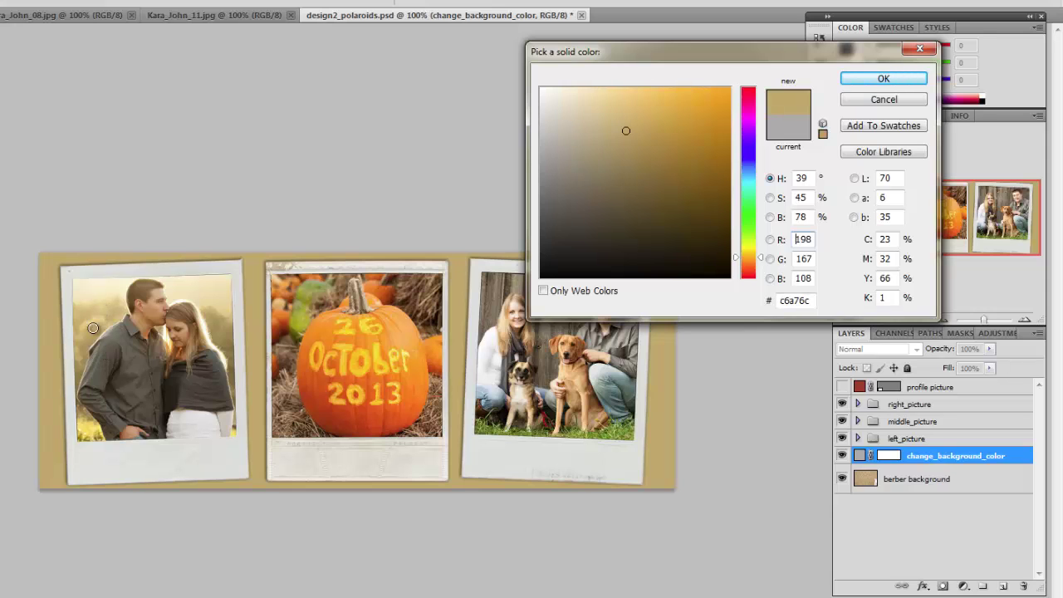
left_click(297, 325)
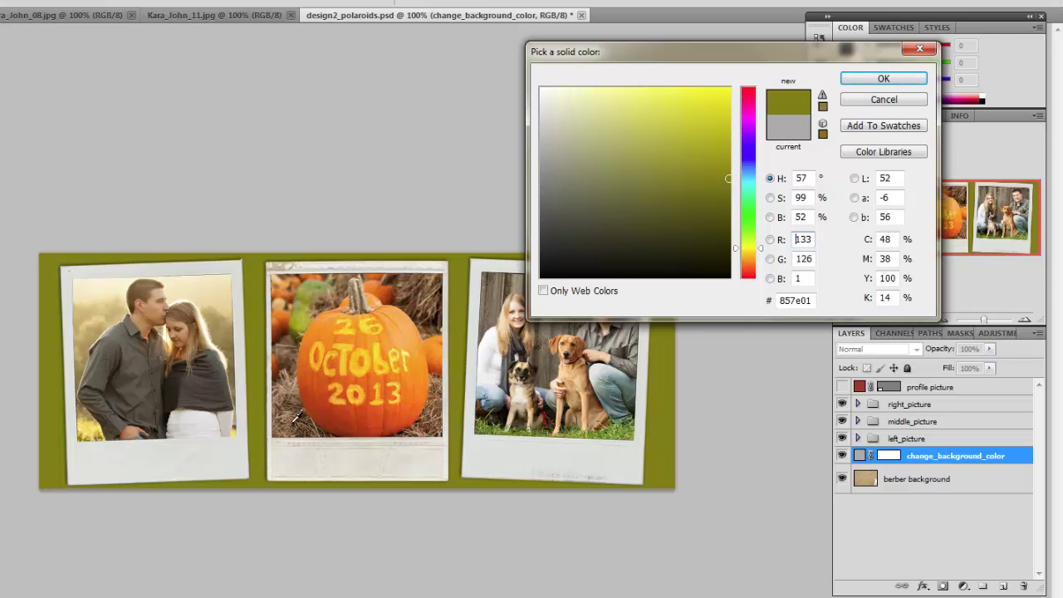
left_click(497, 396)
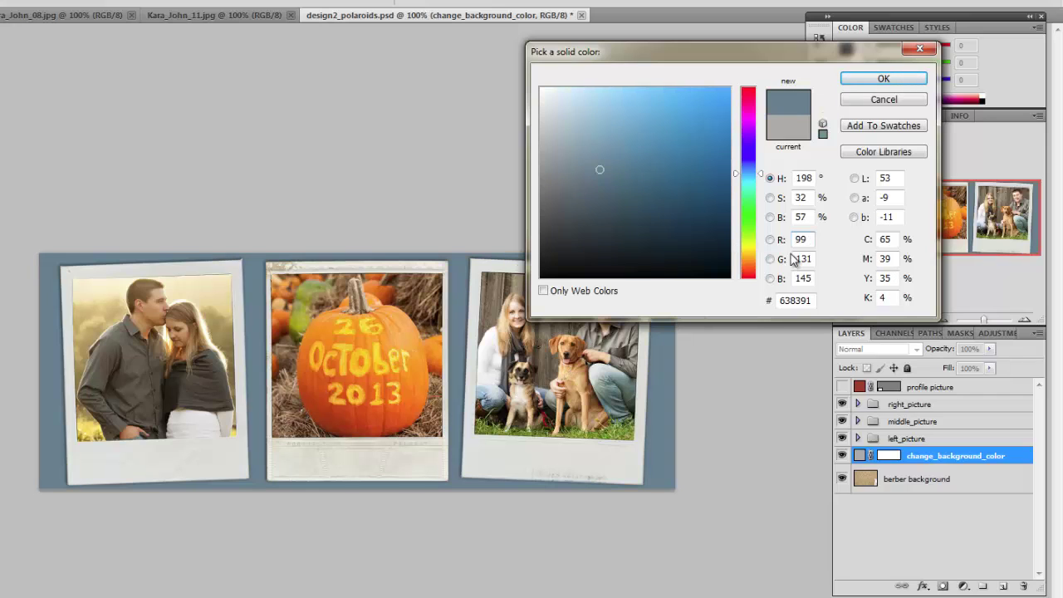
left_click(865, 84)
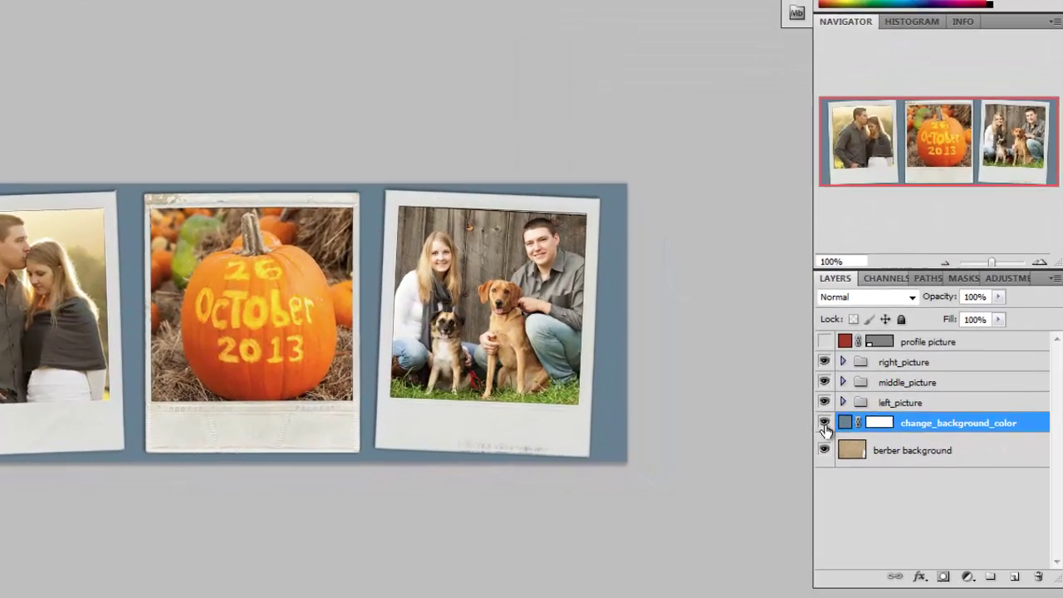
- Compare the fill against the berber texture, then switch to the barn-wall kissing photo
left_click(824, 425)
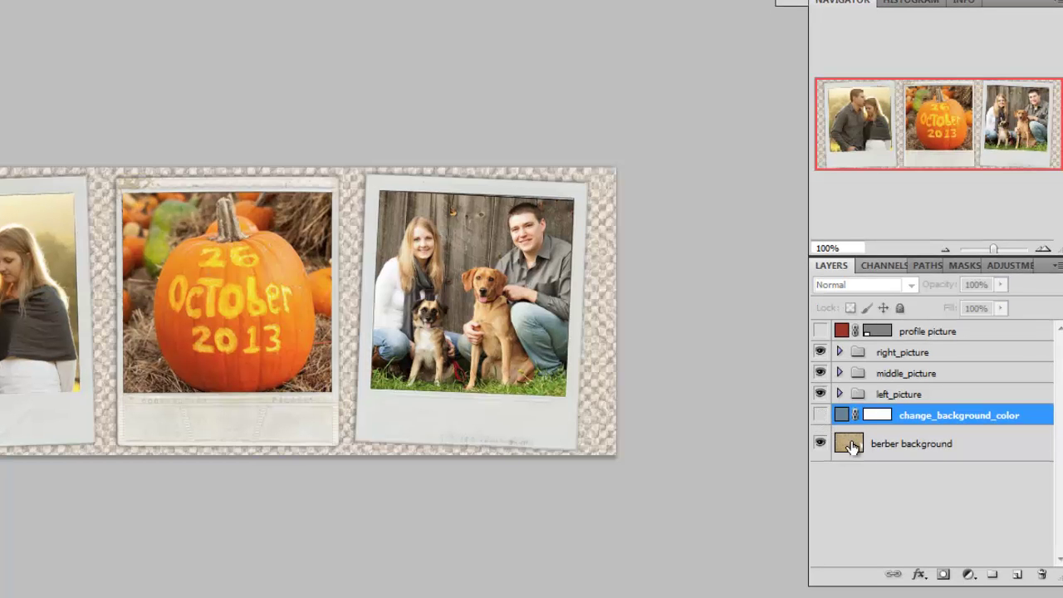
left_click(821, 417)
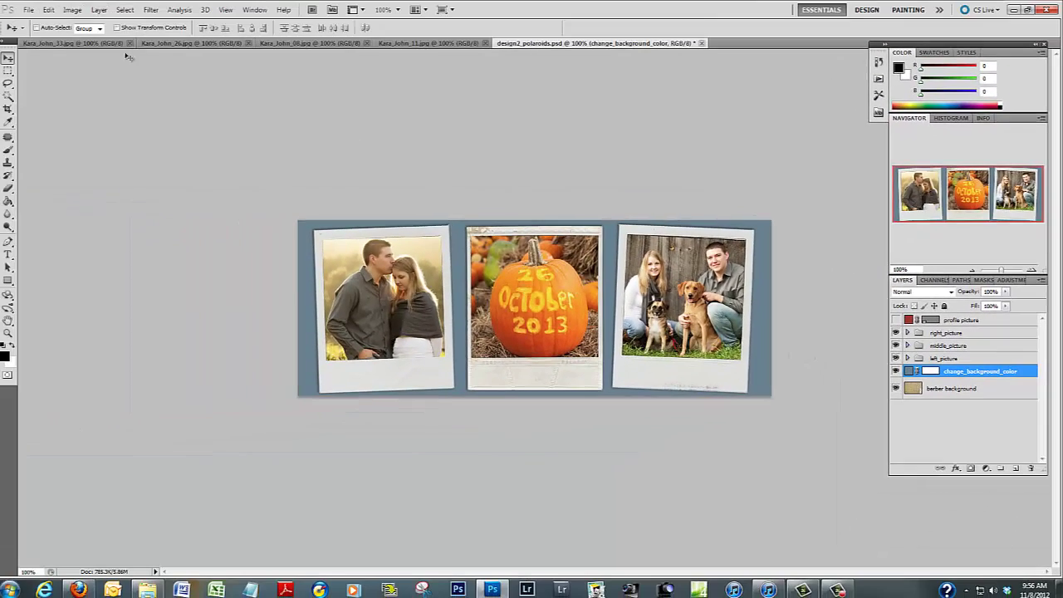
left_click(103, 44)
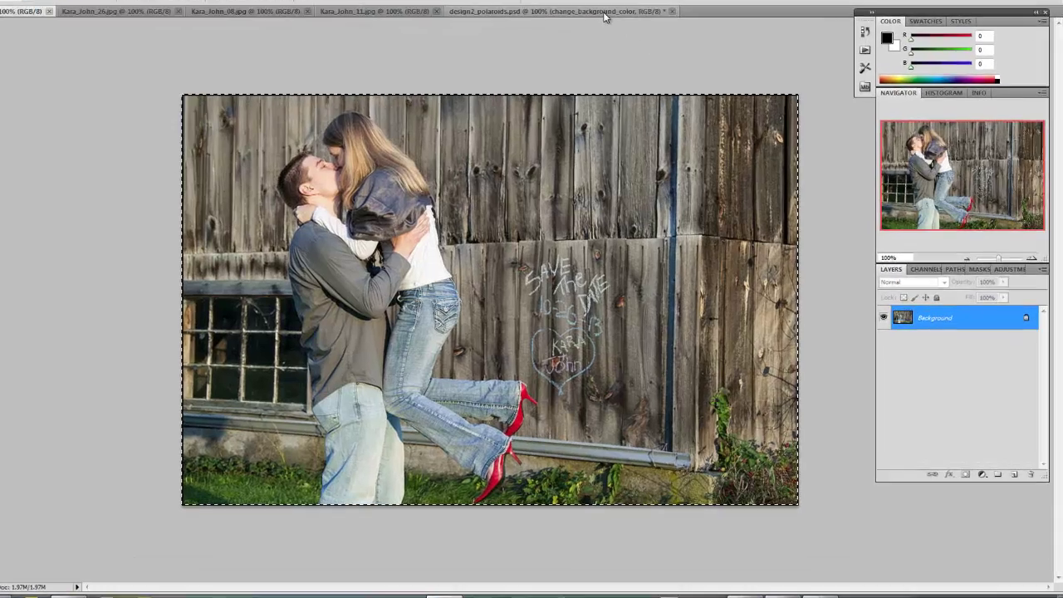
- Paste the barn photo into design2_polaroids.psd as Layer 1 and hide all three polaroid groups
left_click(645, 42)
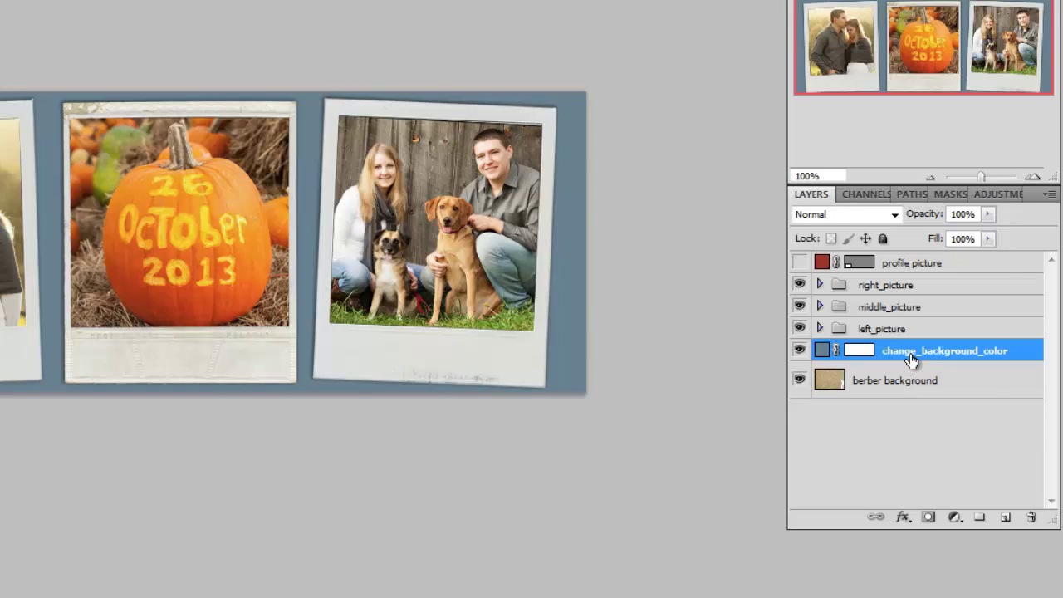
key("ctrl+v")
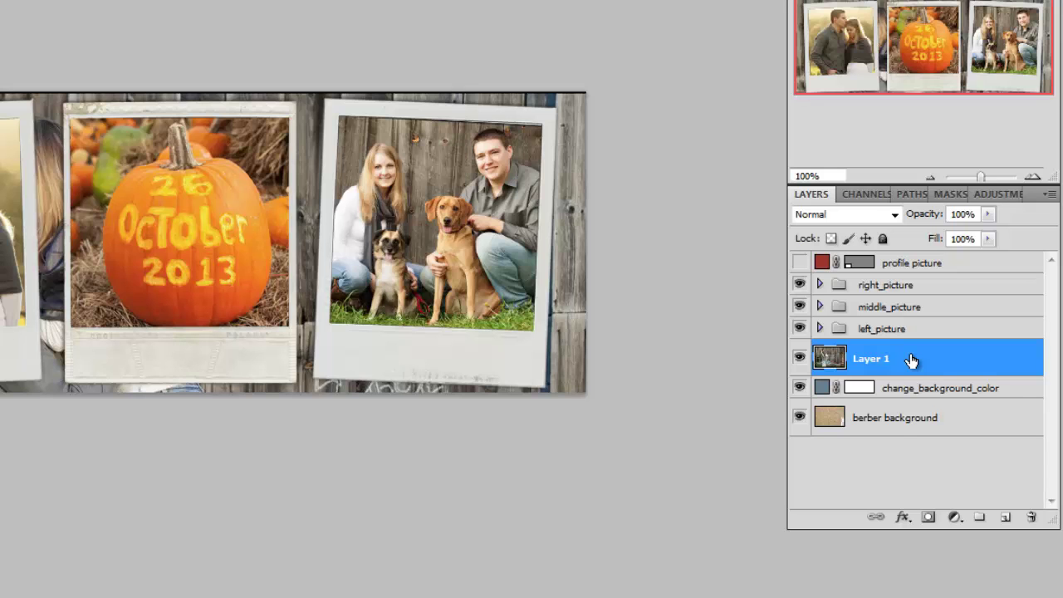
left_click(800, 285)
left_click(799, 307)
left_click(799, 328)
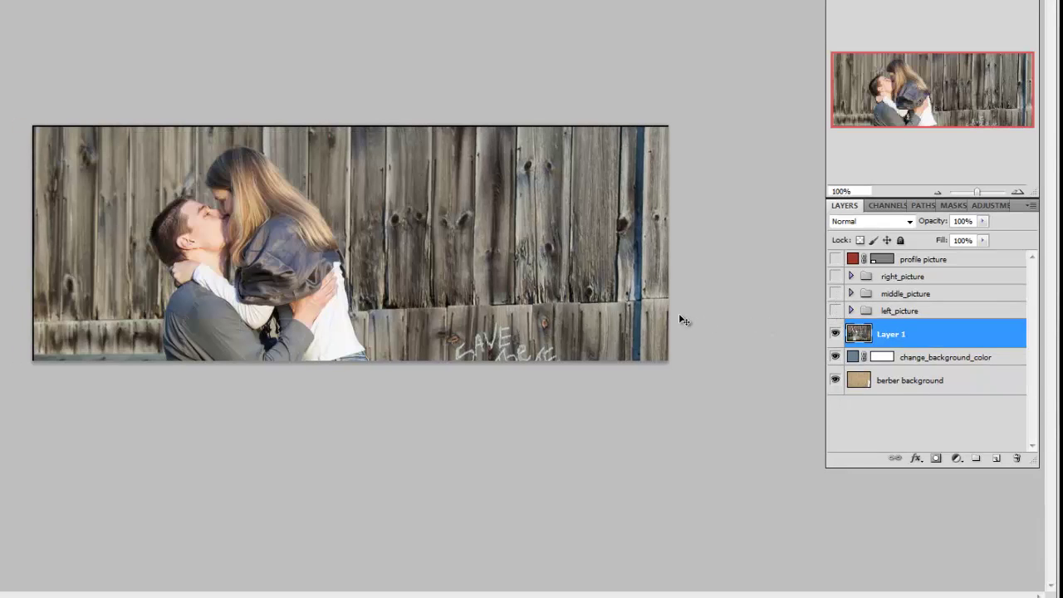
- Scale the barn photo down, shift it up, and stretch it to the banner's left edge
key("ctrl+t")
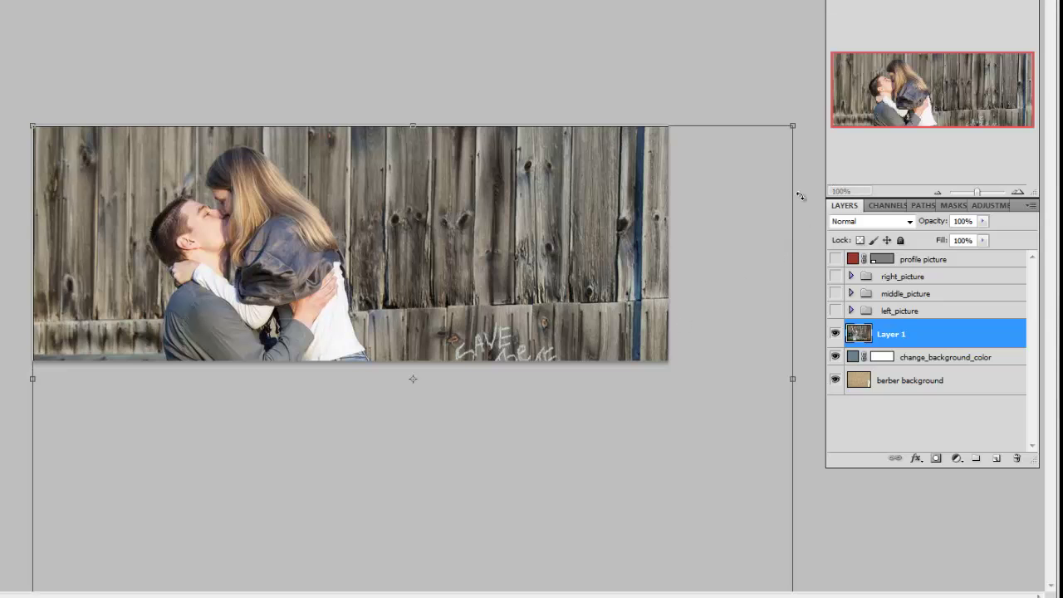
left_click_drag(791, 131, 671, 207)
left_click_drag(576, 222, 575, 194)
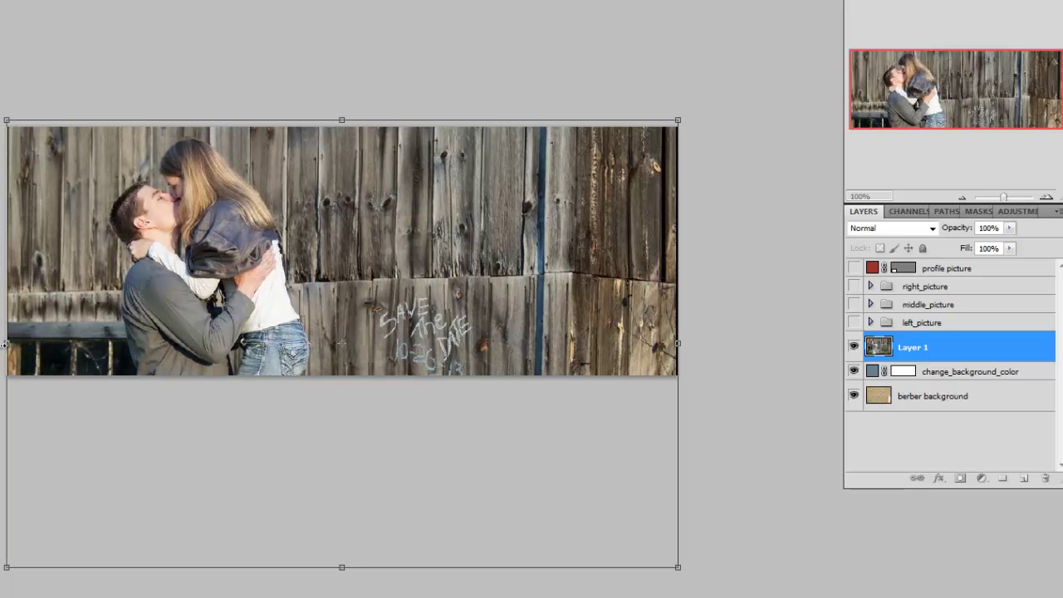
left_click_drag(4, 343, 0, 344)
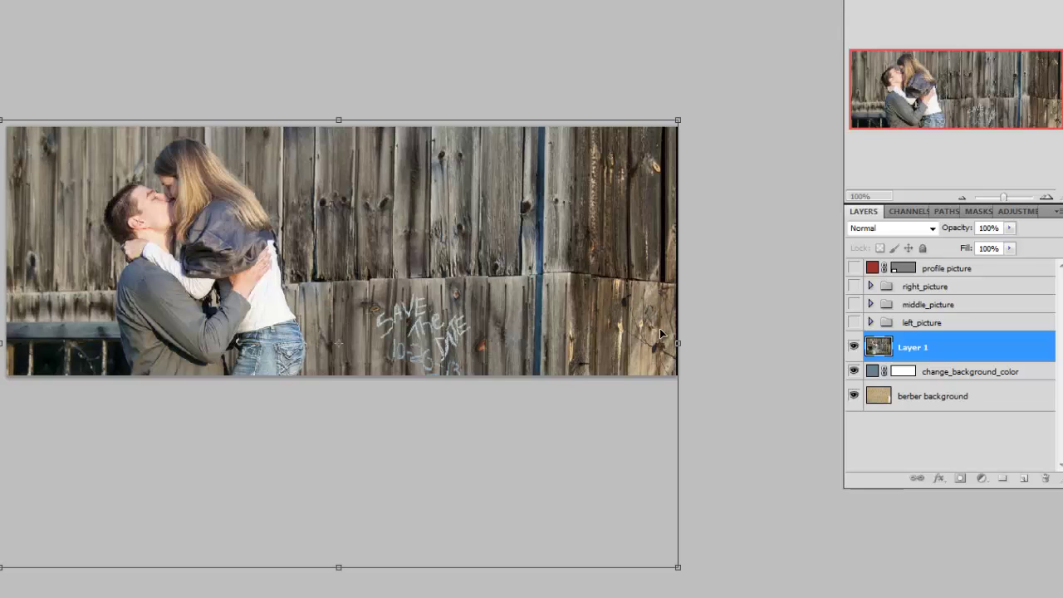
key("Return")
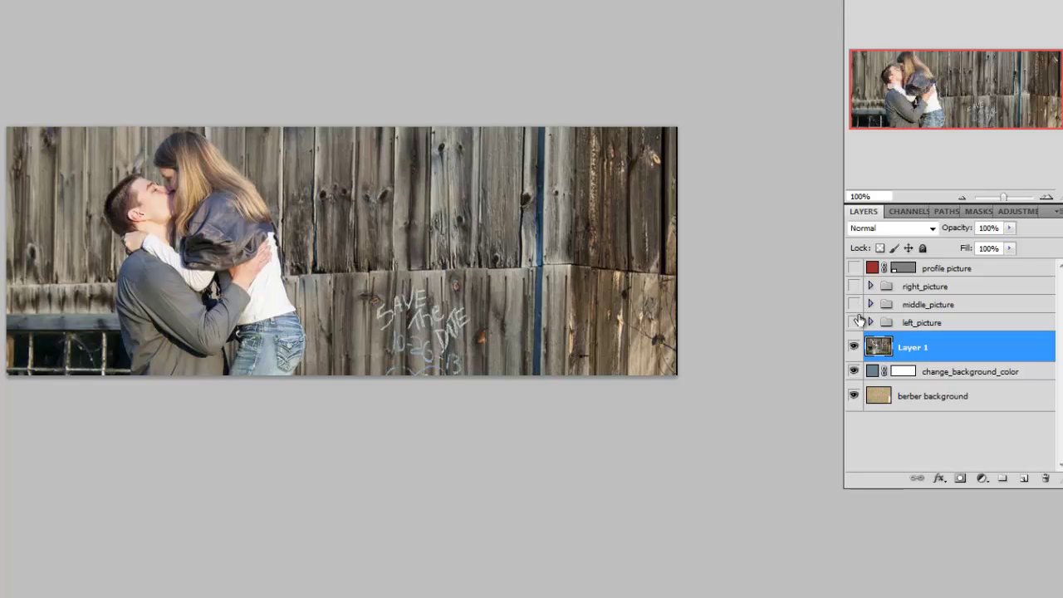
- Show the middle_picture group, move the pumpkin polaroid slightly right, and nudge it up
left_click(855, 305)
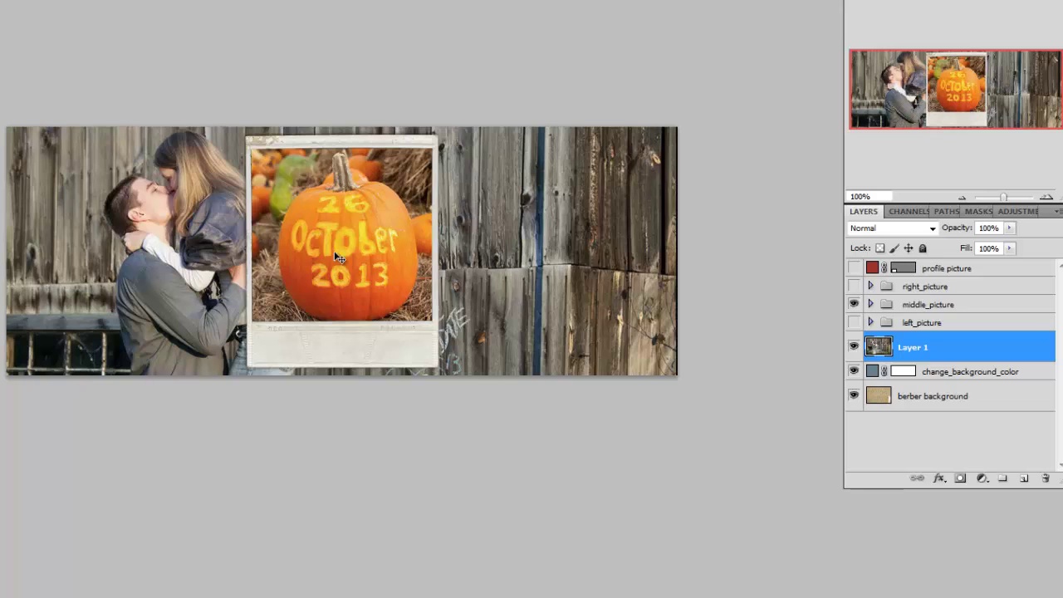
left_click(917, 307)
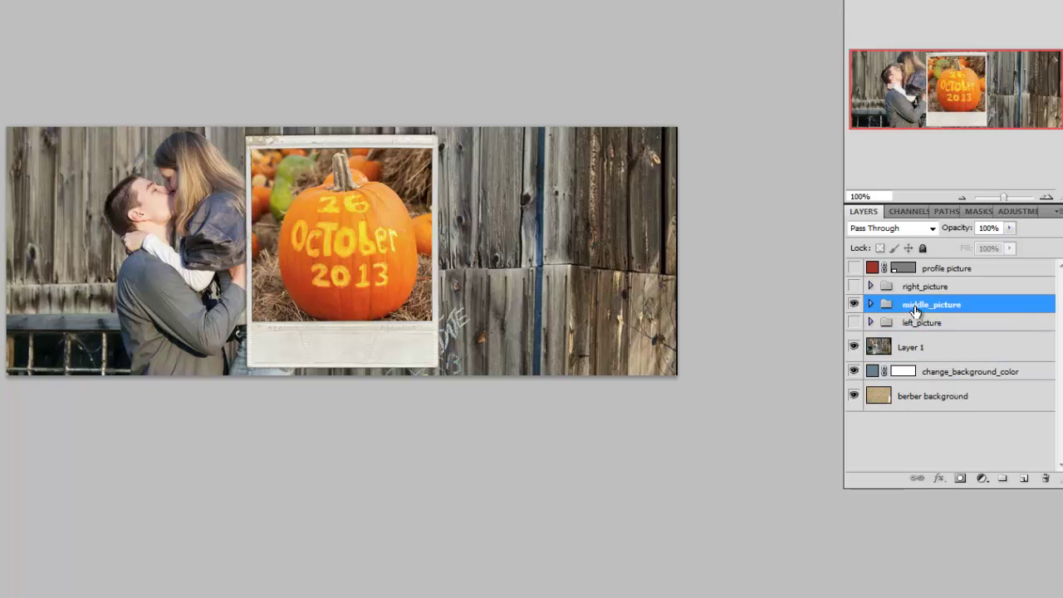
left_click_drag(360, 262, 442, 275)
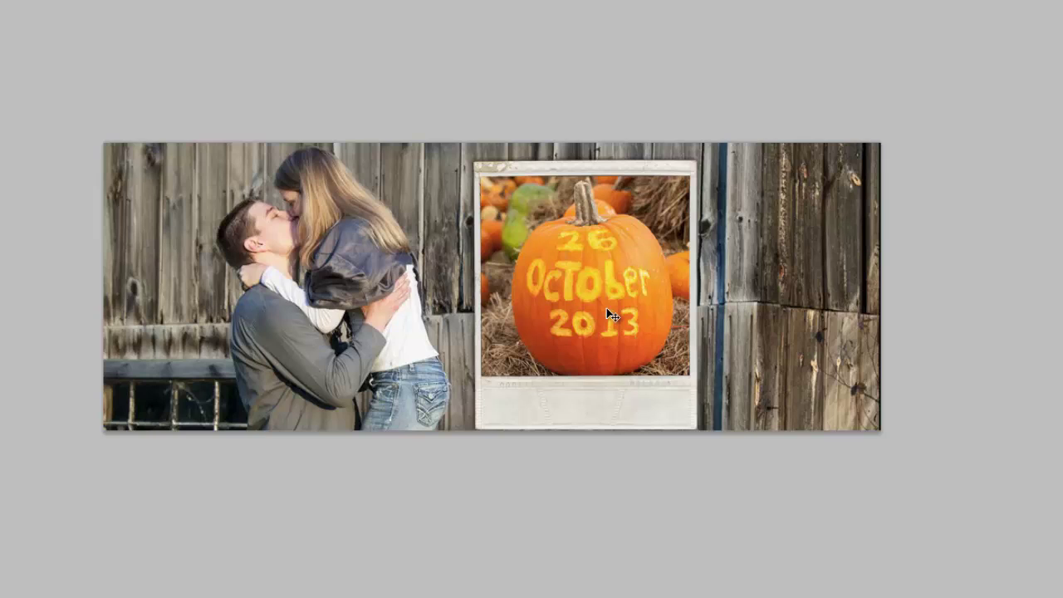
key("Up")
key("Up")
key("Up")
key("Up")
key("Up")
key("Up")
key("Up")
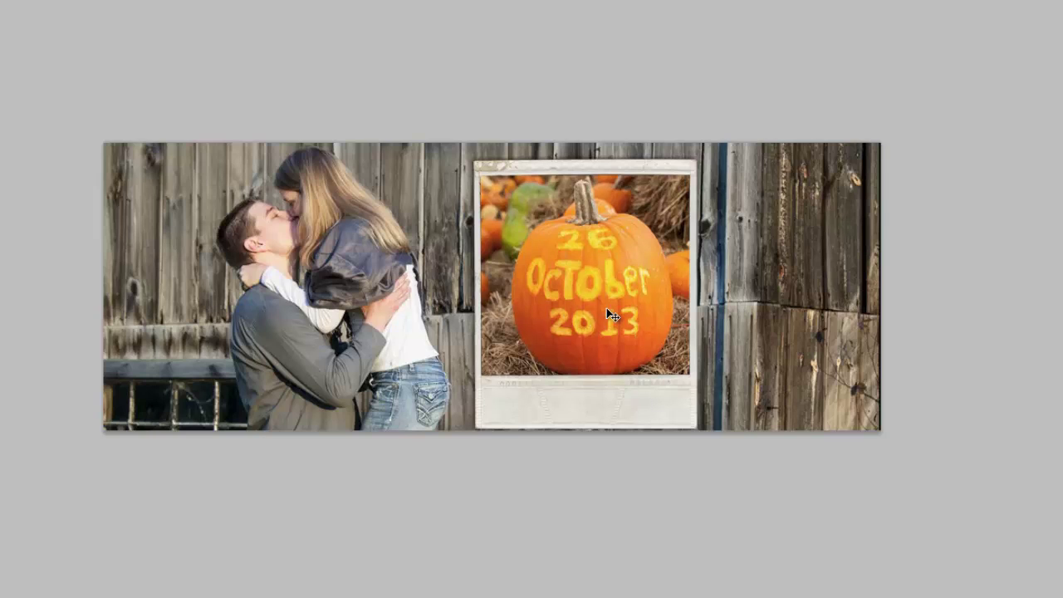
key("Up")
key("Up")
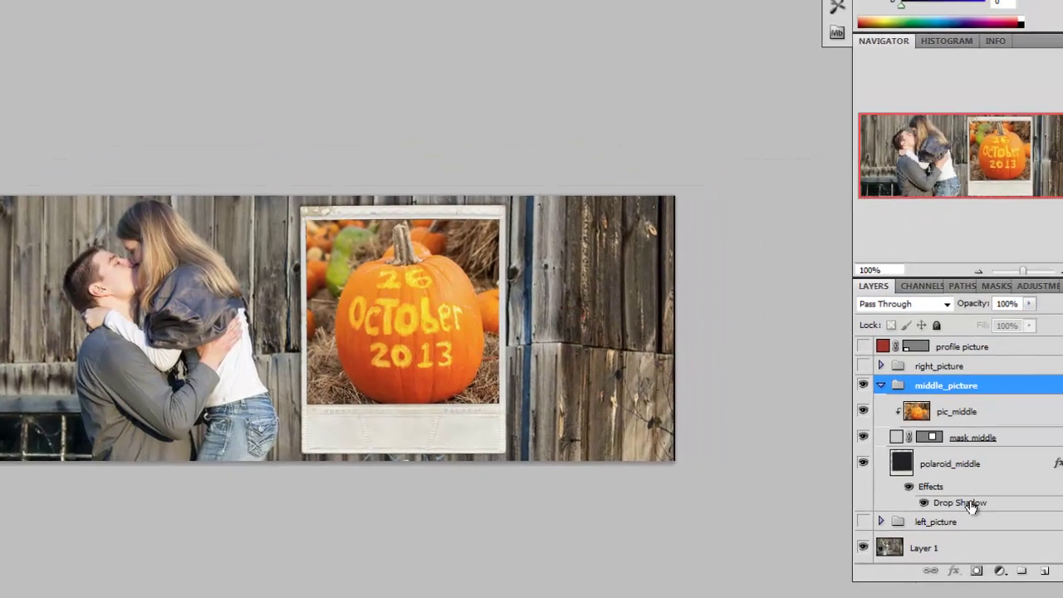
- Give polaroid_middle's drop shadow an 86° angle, 7 px distance and 69% opacity
double_click(938, 506)
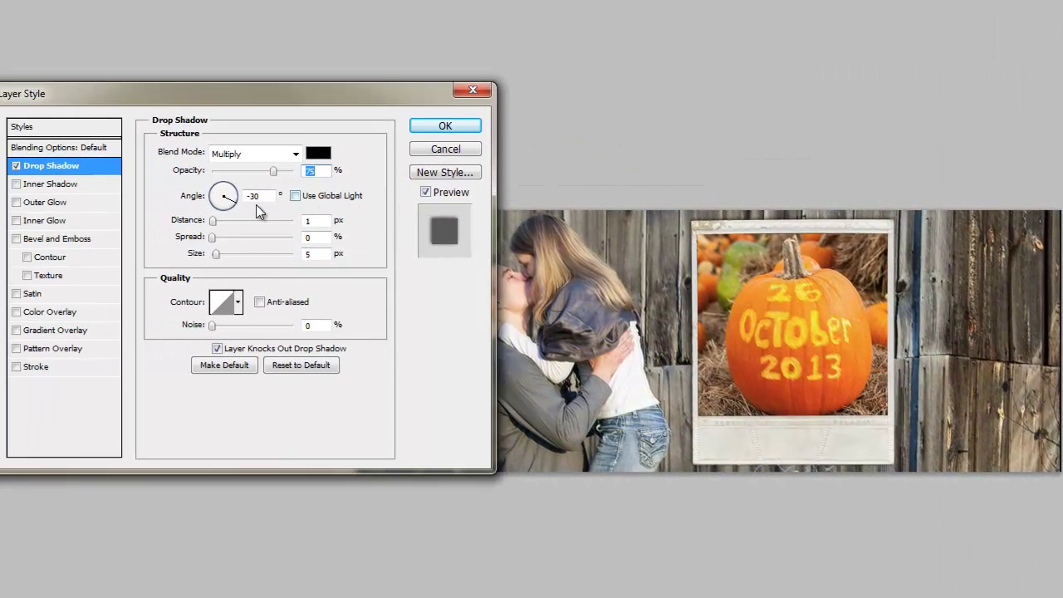
left_click(235, 205)
left_click_drag(235, 206, 226, 191)
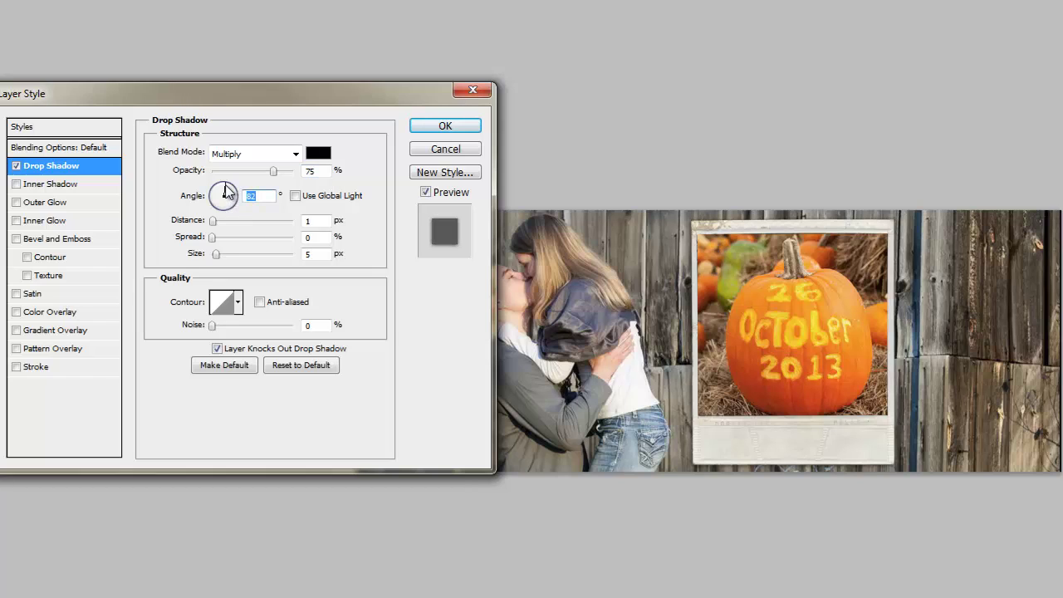
left_click_drag(226, 191, 224, 191)
left_click(224, 190)
left_click(224, 191)
left_click_drag(213, 221, 210, 223)
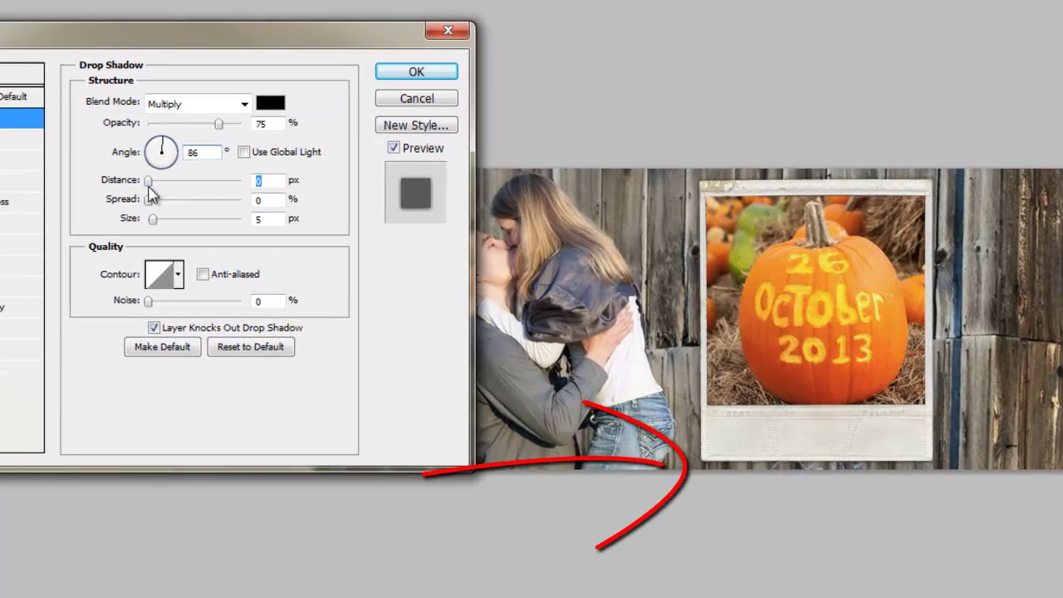
left_click_drag(151, 188, 156, 187)
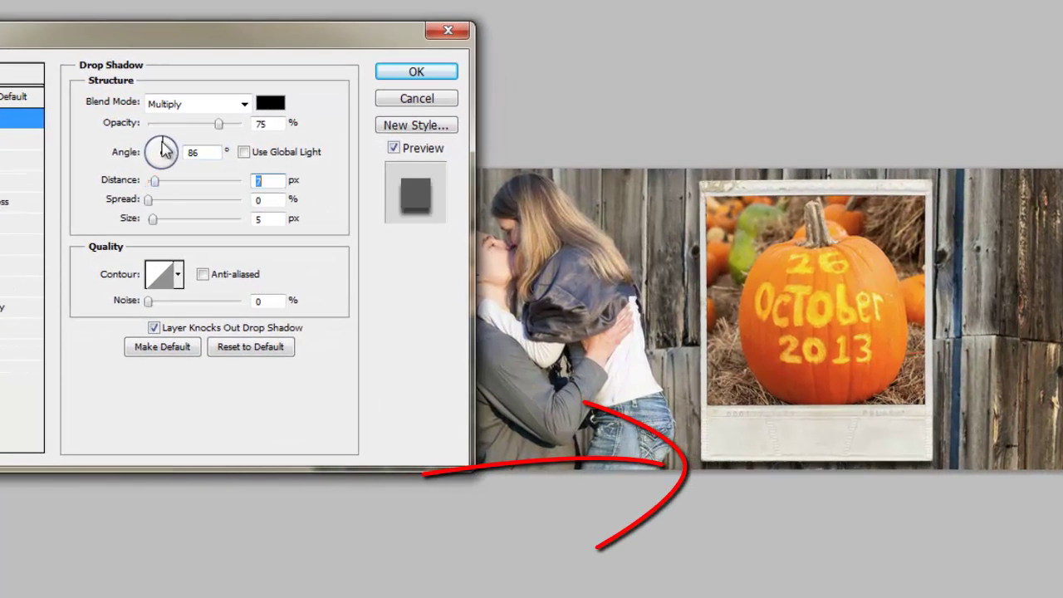
left_click_drag(221, 129, 207, 129)
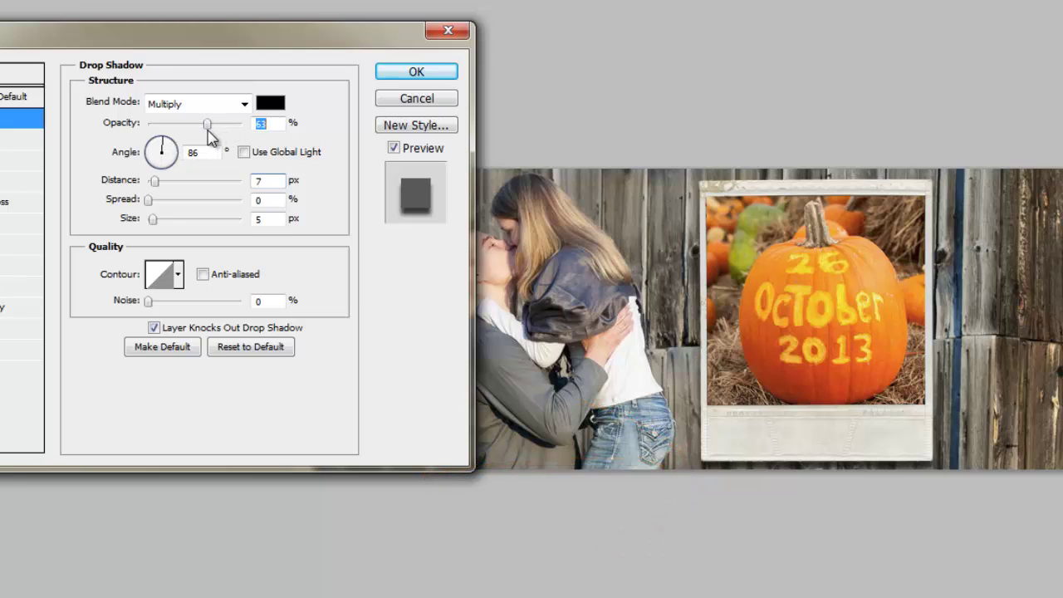
left_click(386, 77)
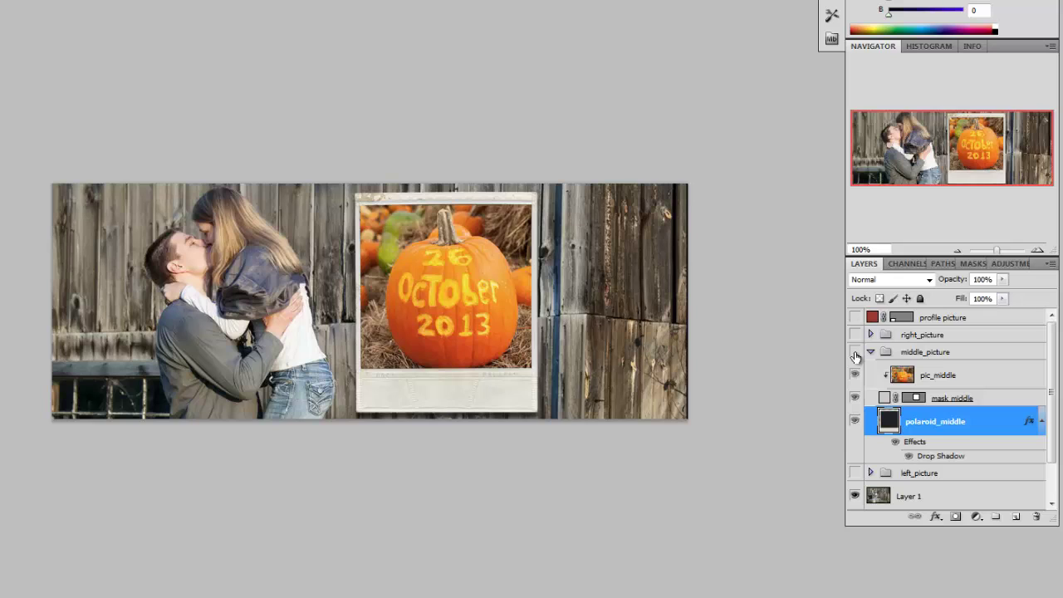
- Hide the pumpkin polaroid and briefly preview, then re-hide, the left couple polaroid
left_click(855, 353)
left_click(870, 352)
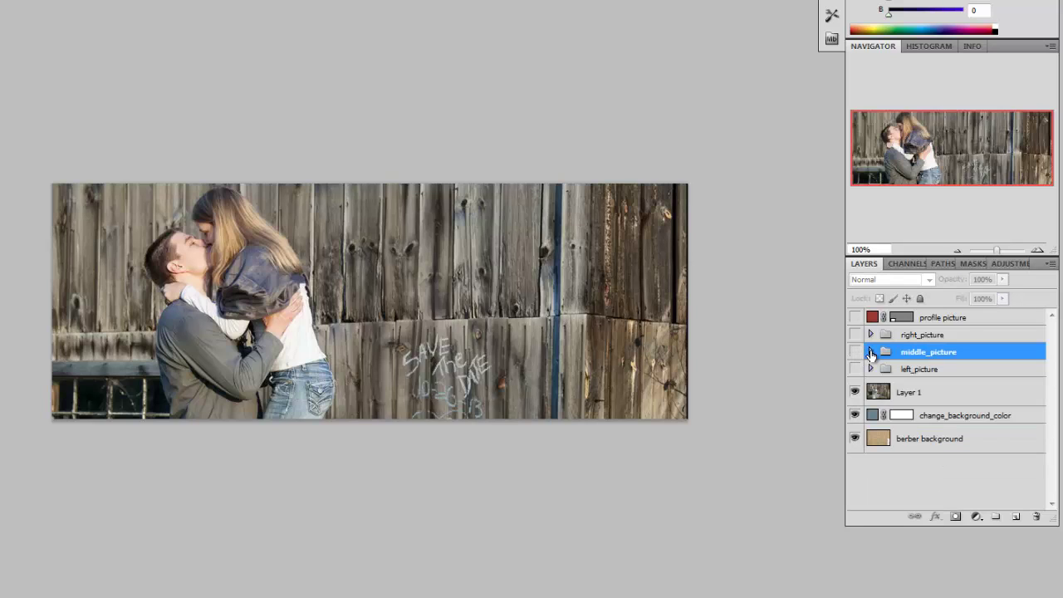
left_click(856, 369)
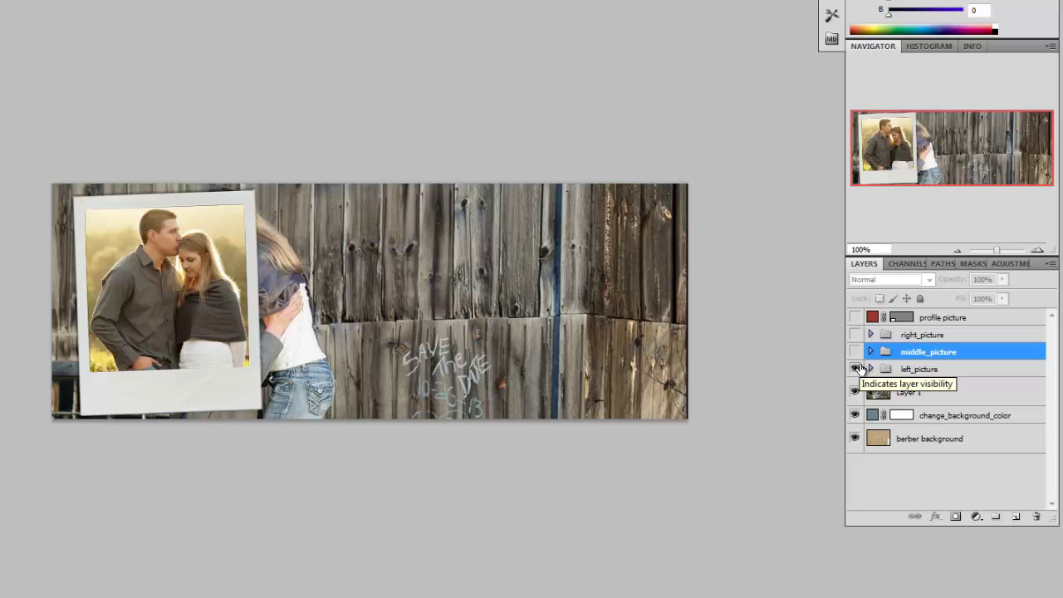
left_click(856, 368)
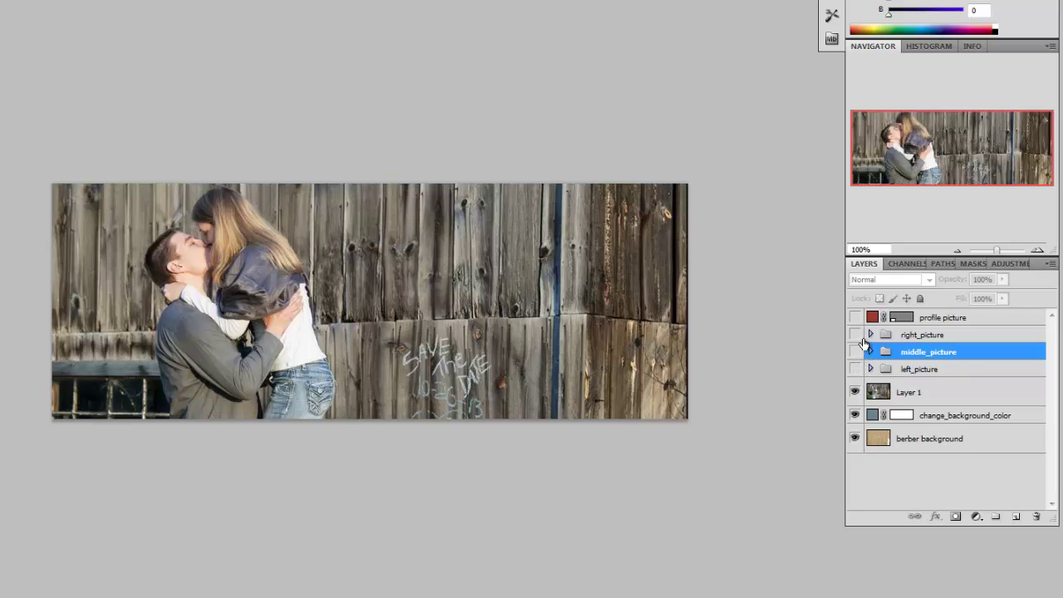
- Show the right_picture polaroid of the couple with dogs and nudge it two steps right
left_click(856, 334)
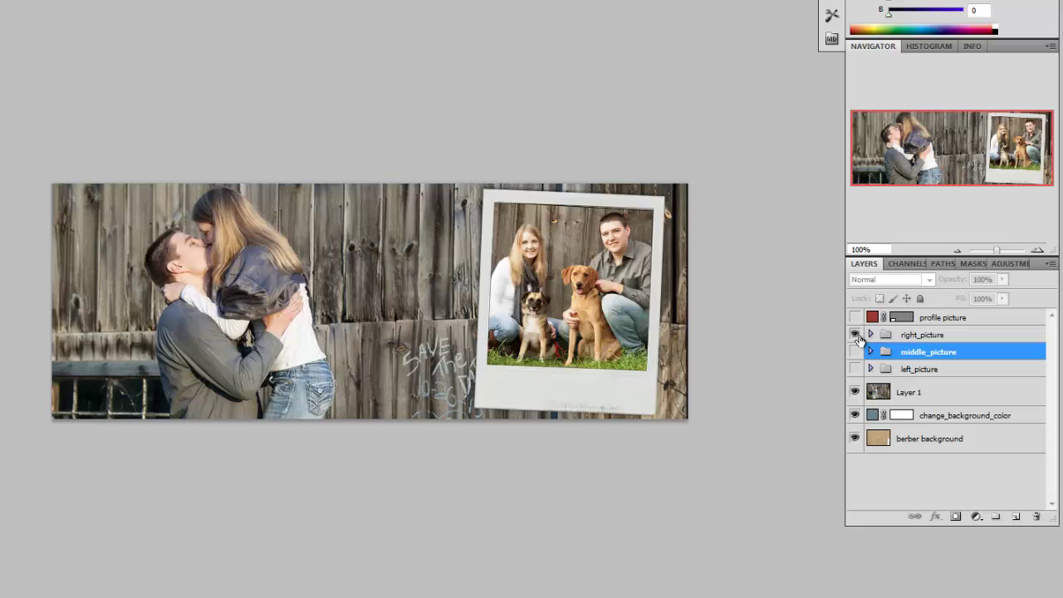
left_click(917, 340)
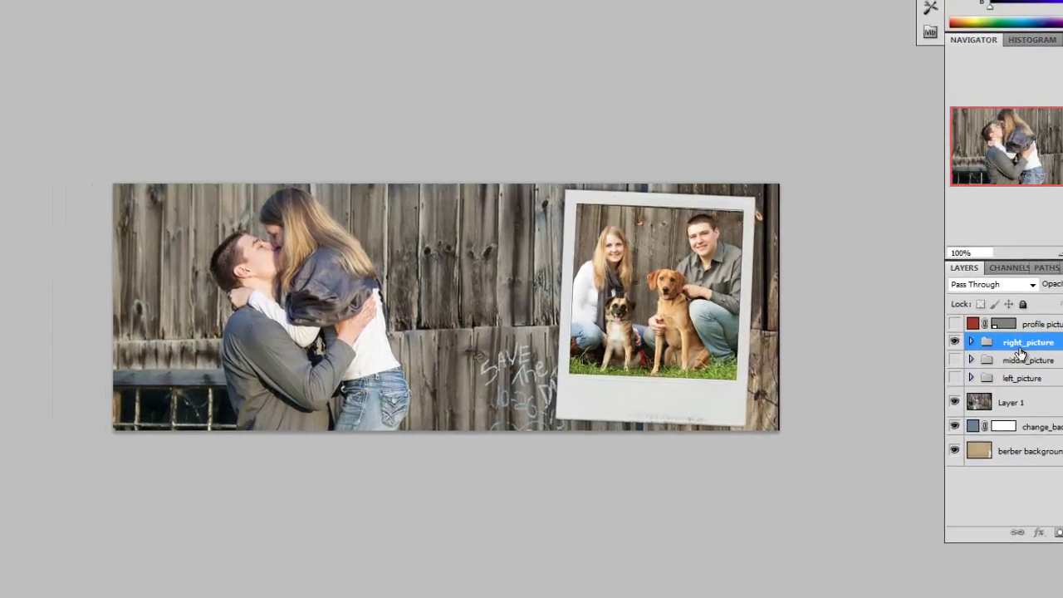
key("Right")
key("Right")
key("Right")
key("Right")
key("Right")
key("Right")
key("Right")
key("Right")
key("Right")
key("Right")
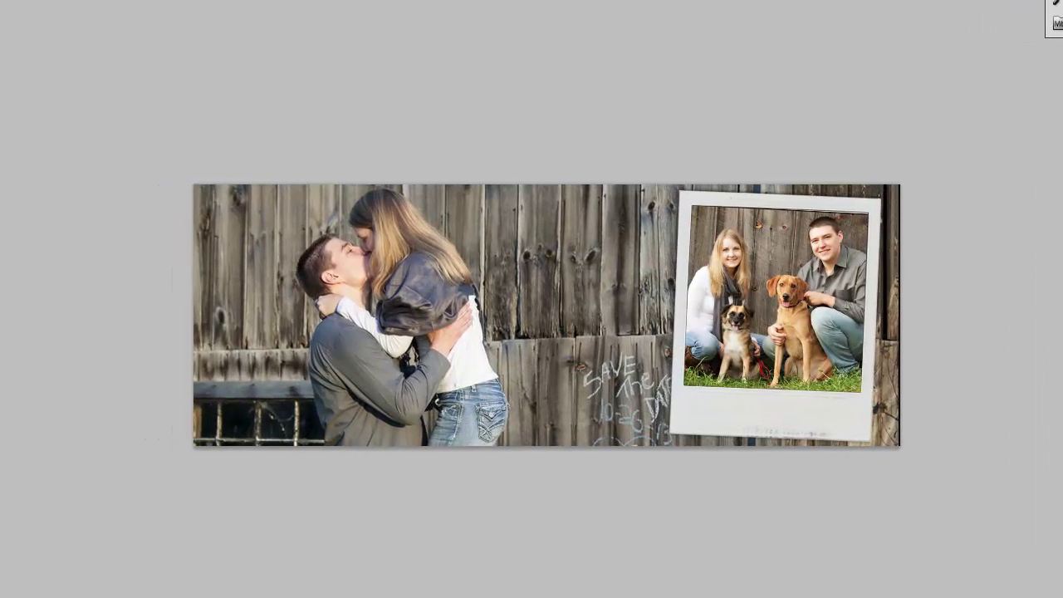
key("Right")
key("Right")
key("Right")
key("Right")
key("Right")
key("Right")
key("Right")
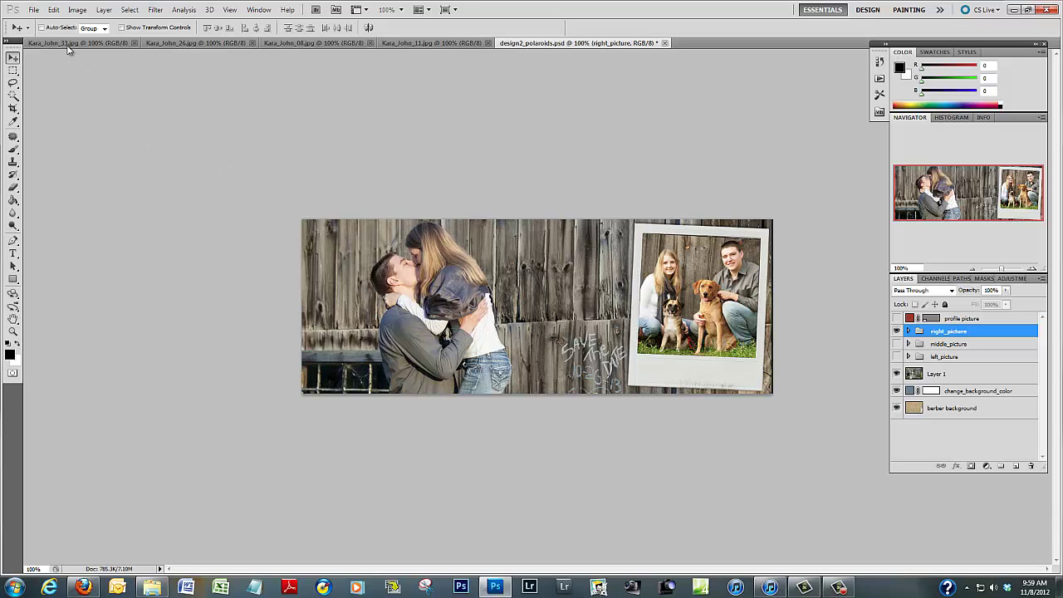
- Bring up the Save As dialog and cancel it without saving
left_click(33, 10)
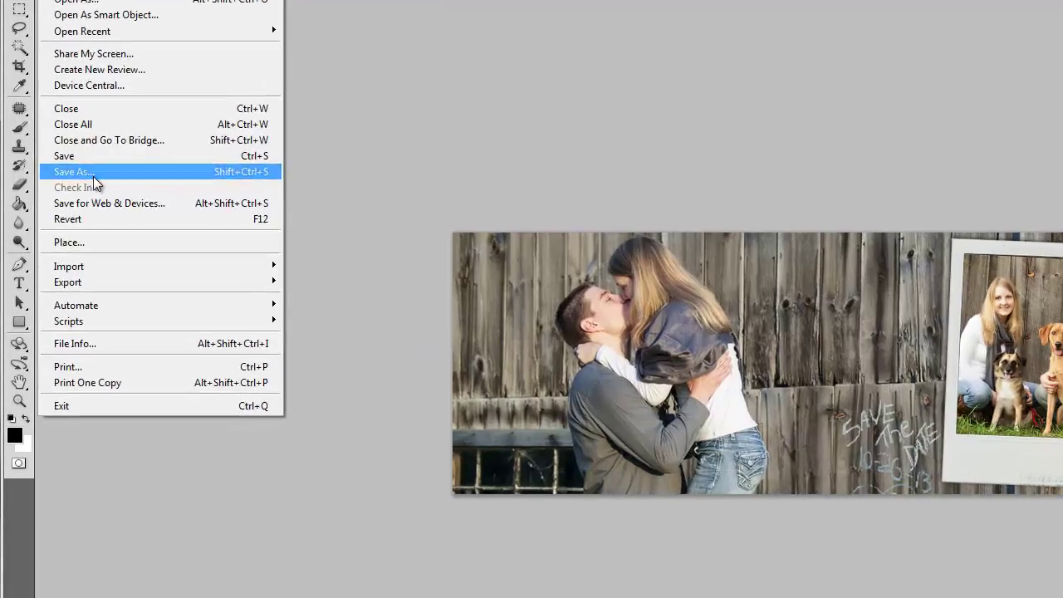
left_click(45, 171)
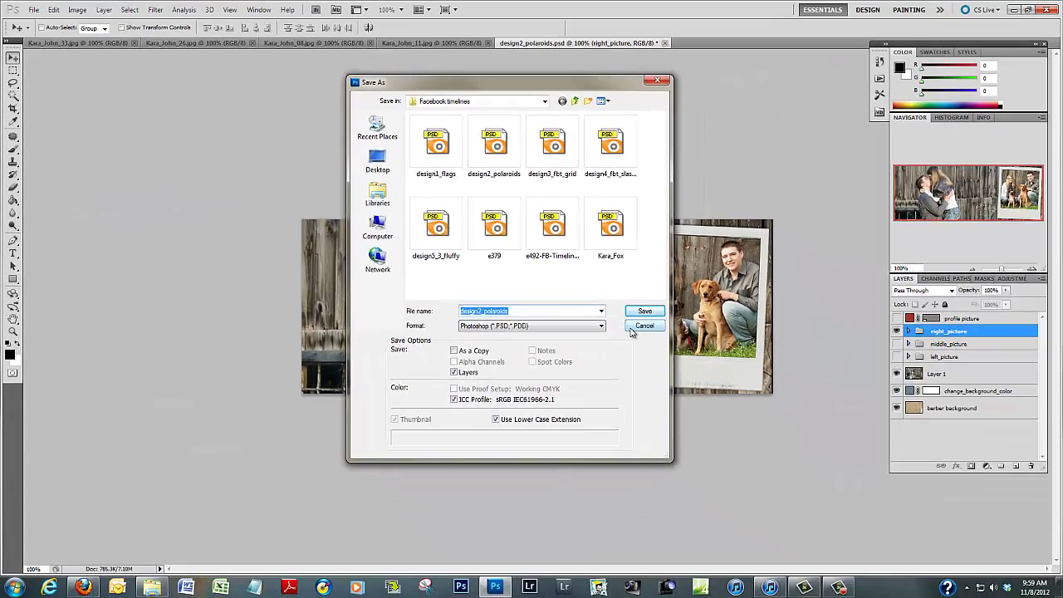
left_click(958, 397)
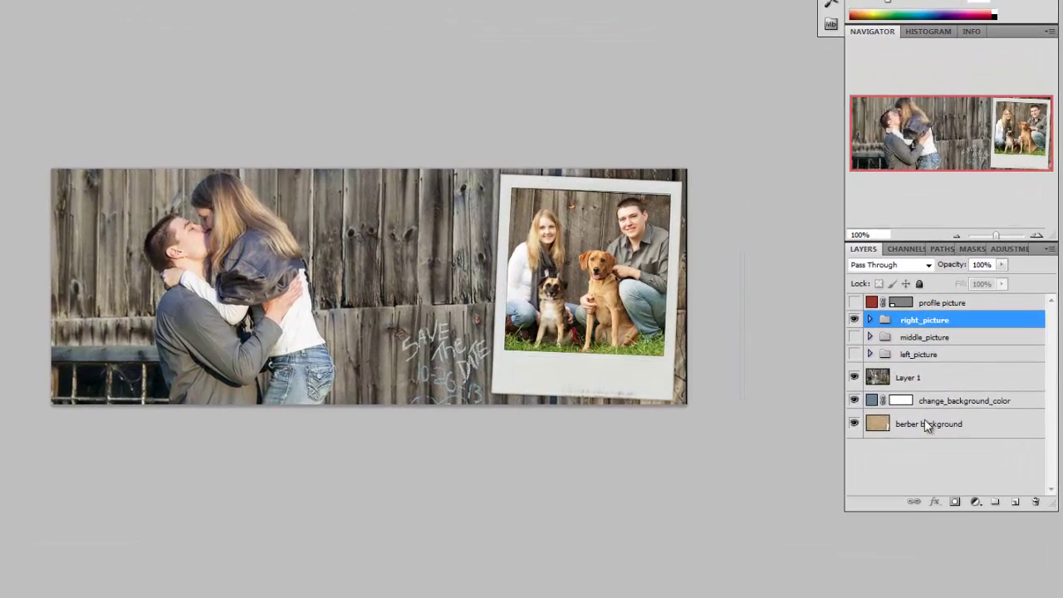
- Flatten the image into one Background layer, discarding the hidden polaroid layers
right_click(935, 413)
left_click(937, 405)
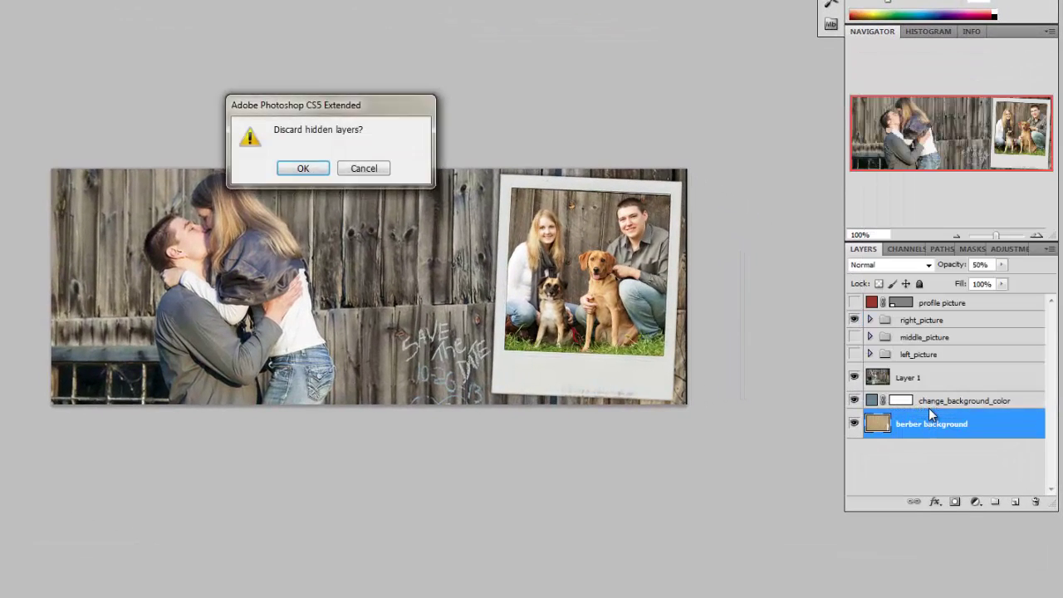
left_click(303, 168)
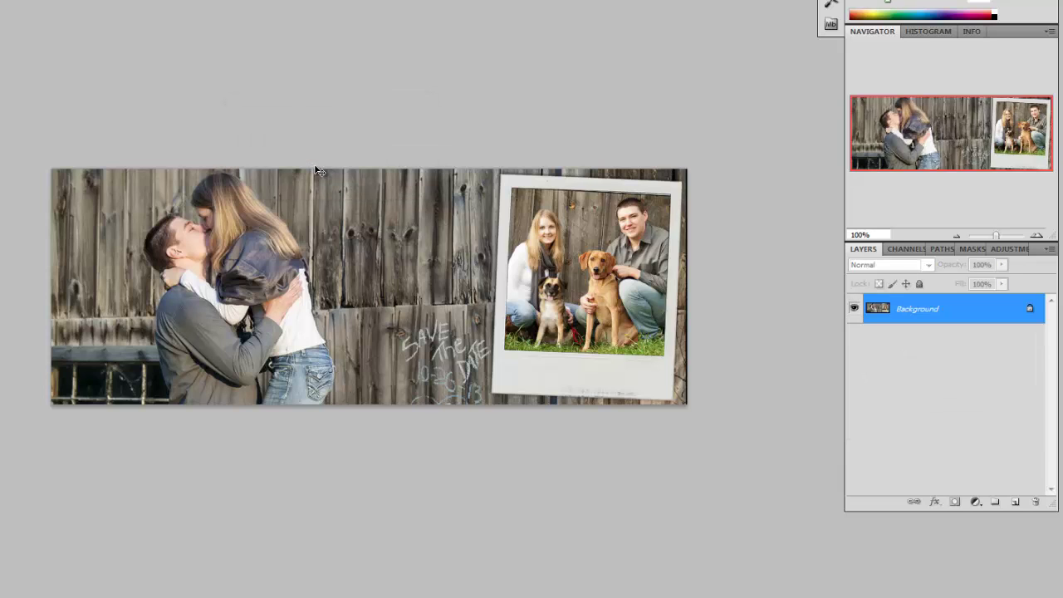